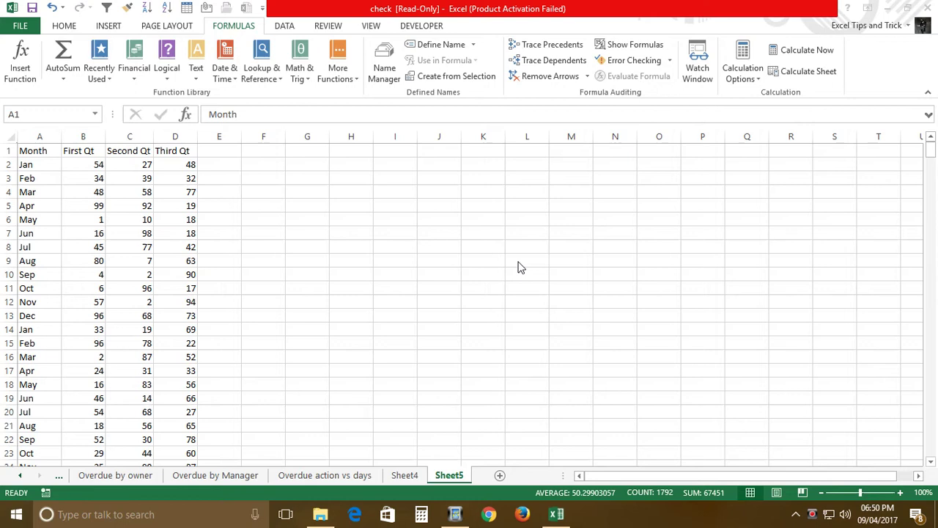
- Lower the system speaker volume and return to the worksheet
{"action": "left_click", "coordinate": [845, 514]}
{"action": "left_click", "coordinate": [798, 481]}
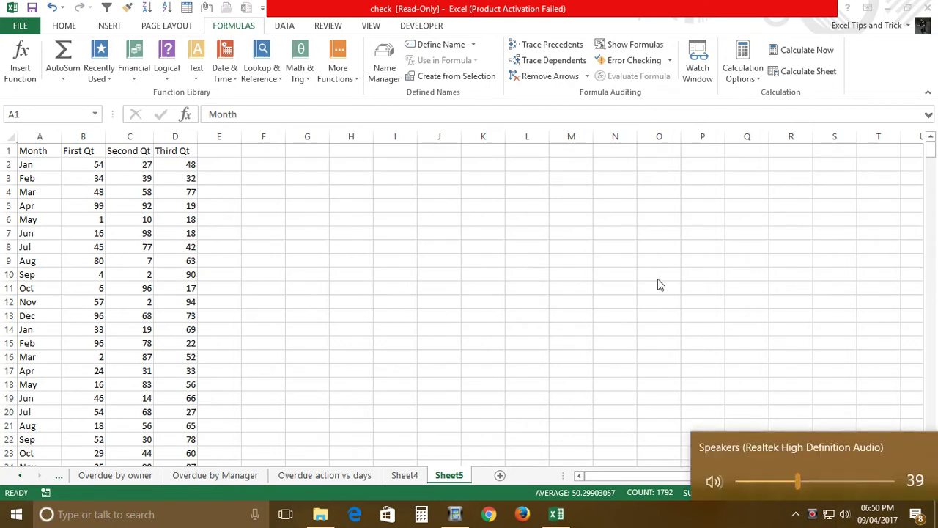
{"action": "left_click", "coordinate": [318, 156]}
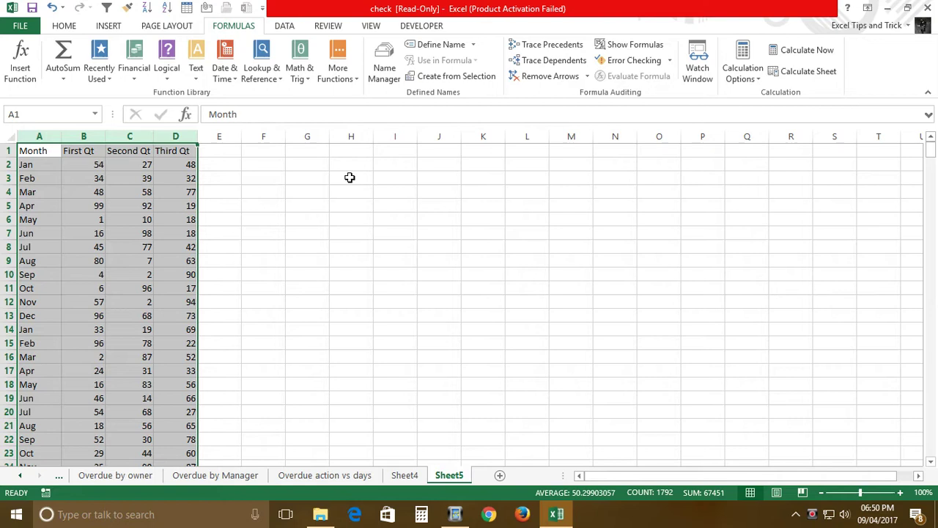
- Add the header Total in E1, after the Third Qt column
{"action": "key", "text": "ctrl+Home"}
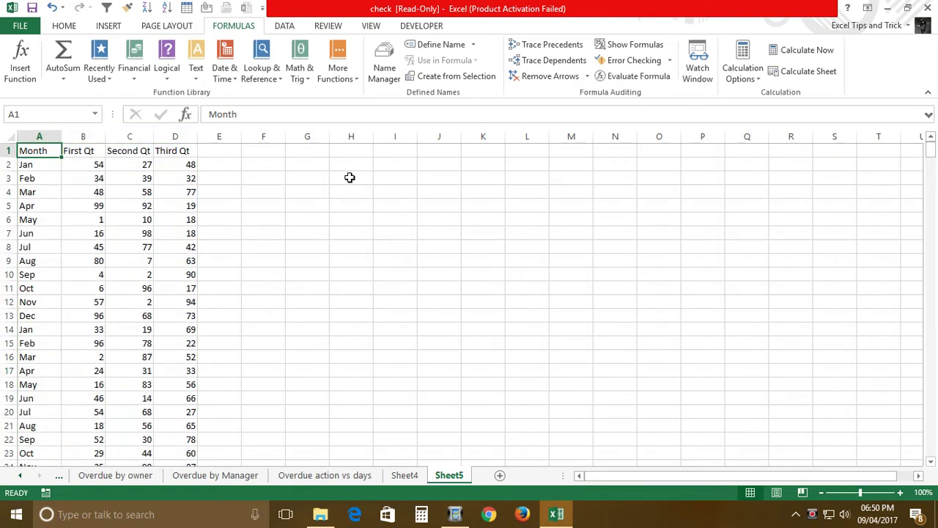
{"action": "key", "text": "Right"}
{"action": "key", "text": "Right"}
{"action": "key", "text": "Right"}
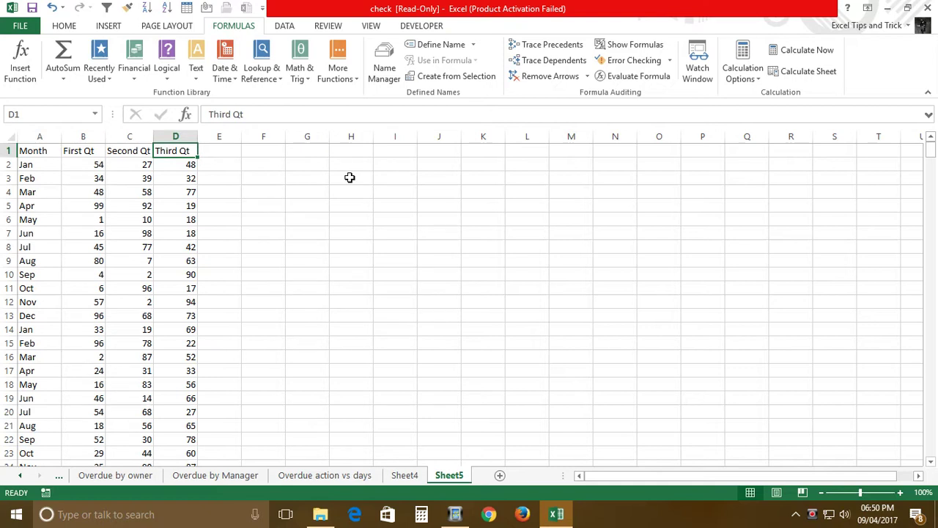
{"action": "key", "text": "Left"}
{"action": "key", "text": "Left"}
{"action": "key", "text": "Left"}
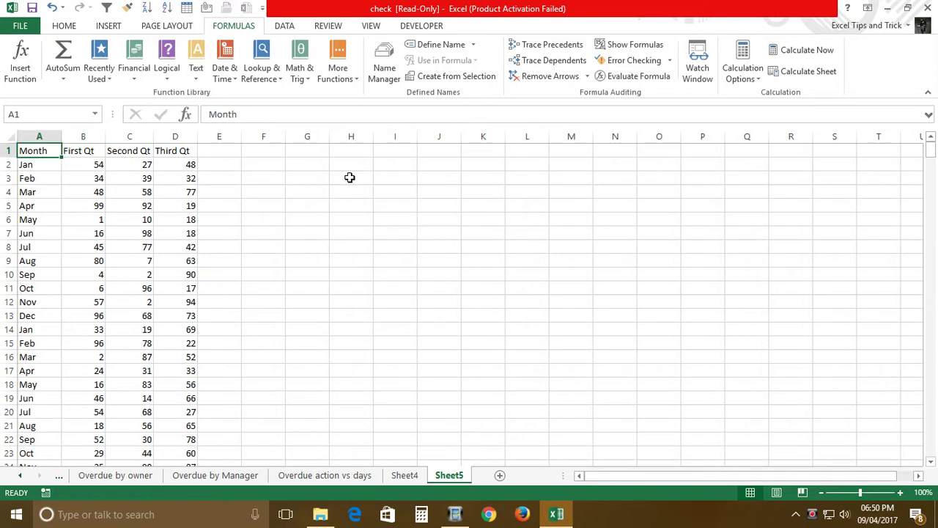
{"action": "key", "text": "Right"}
{"action": "key", "text": "Right"}
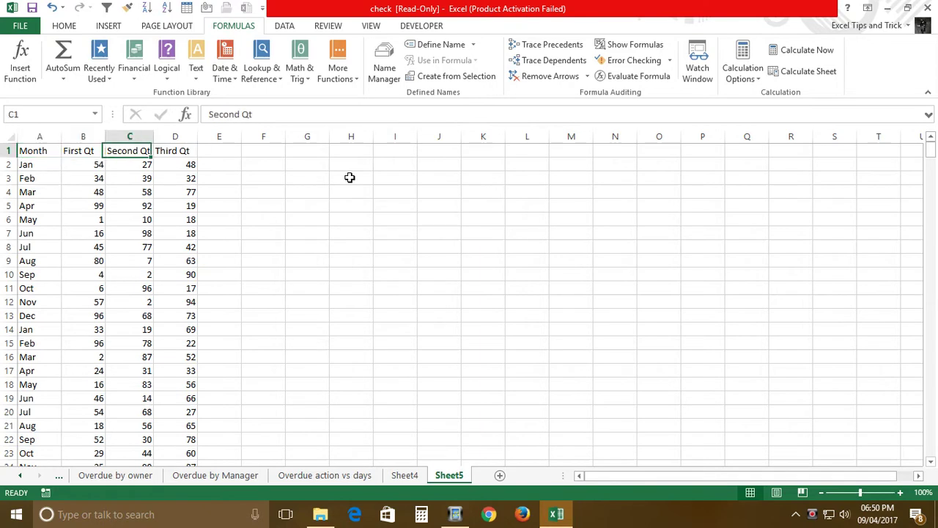
{"action": "key", "text": "Right"}
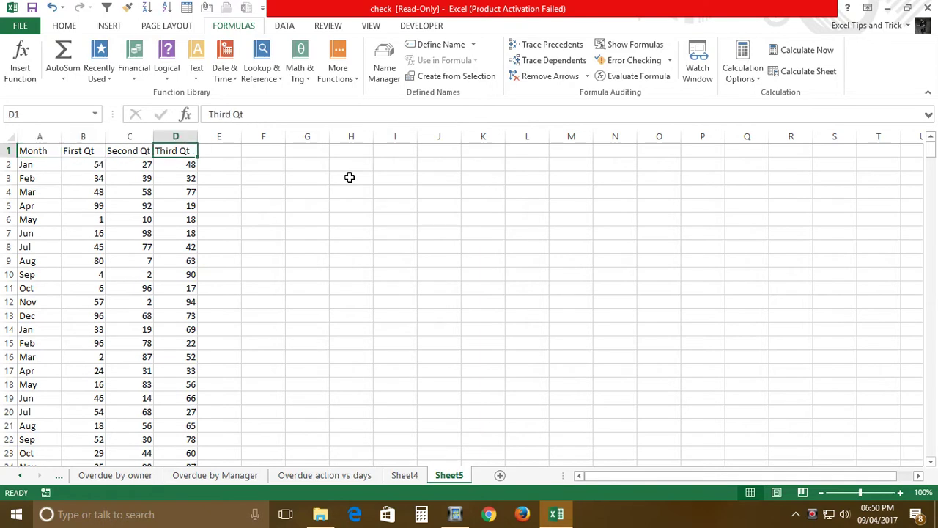
{"action": "key", "text": "Right"}
{"action": "type", "text": "Total"}
{"action": "key", "text": "Return"}
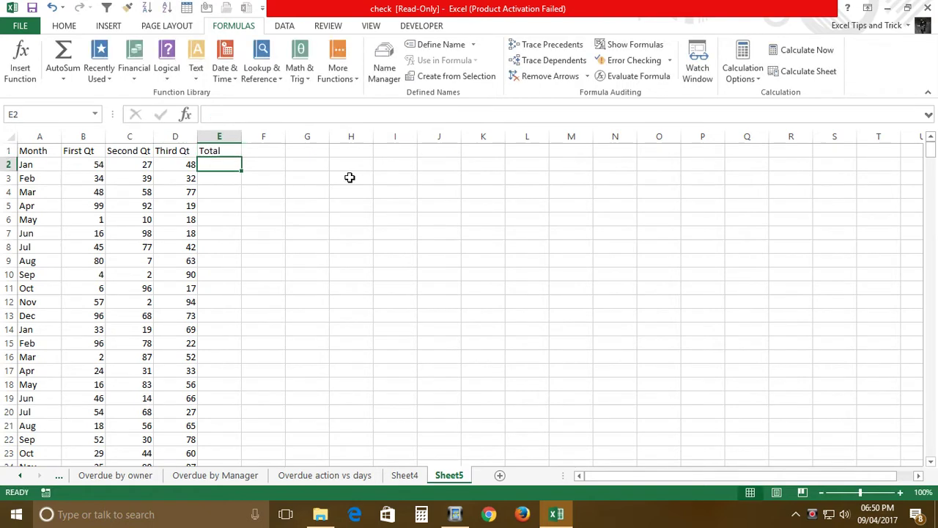
- AutoSum the first row's quarters in E2, giving 129
{"action": "key", "text": "Left"}
{"action": "key", "text": "Right"}
{"action": "key", "text": "alt"}
{"action": "key", "text": "alt+="}
{"action": "key", "text": "Return"}
- Fill the =SUM formula down the Total column through row 448 and check the totals
{"action": "key", "text": "Up"}
{"action": "key", "text": "Left"}
{"action": "key", "text": "ctrl+Down"}
{"action": "key", "text": "Right"}
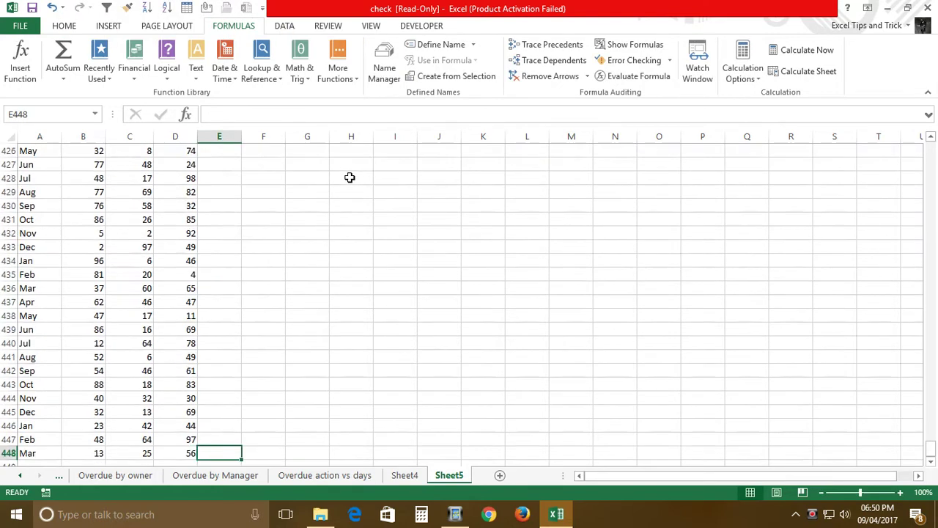
{"action": "key", "text": "ctrl+shift+Up"}
{"action": "key", "text": "ctrl+d"}
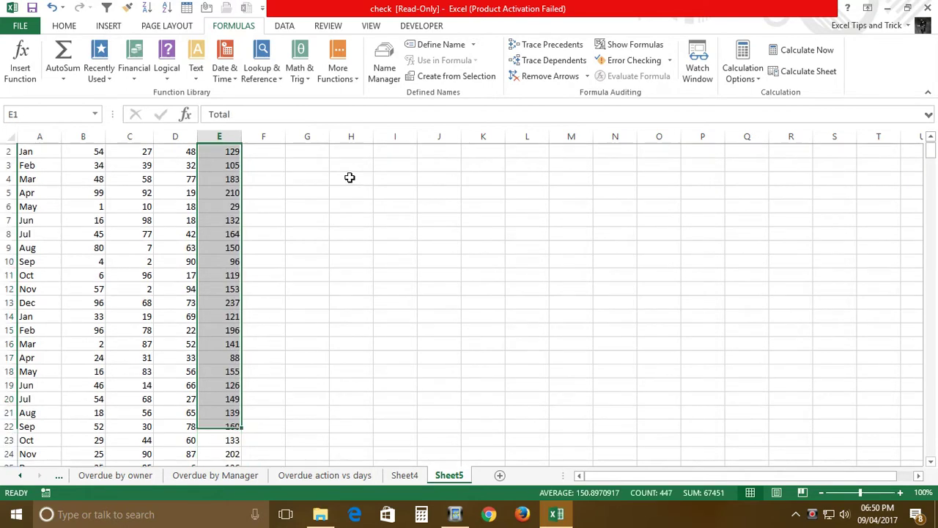
{"action": "key", "text": "ctrl+Up"}
{"action": "key", "text": "Down"}
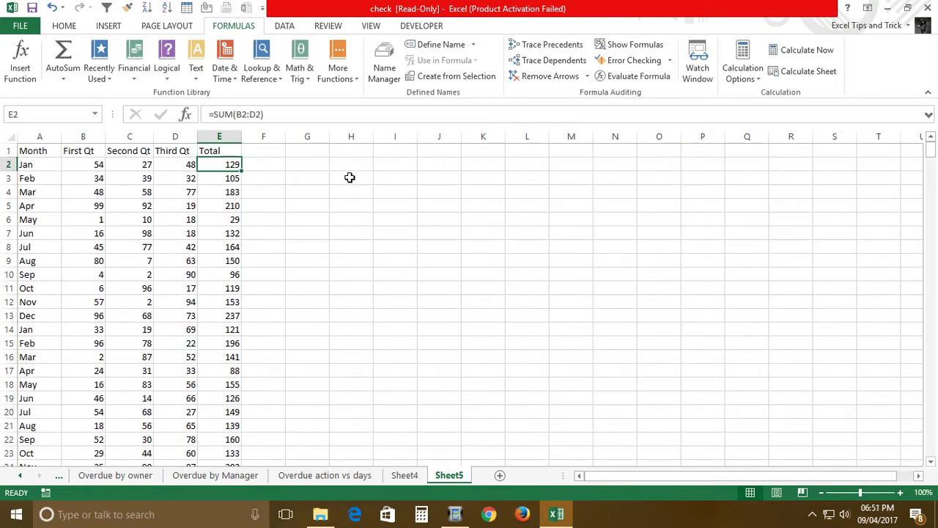
{"action": "key", "text": "Down"}
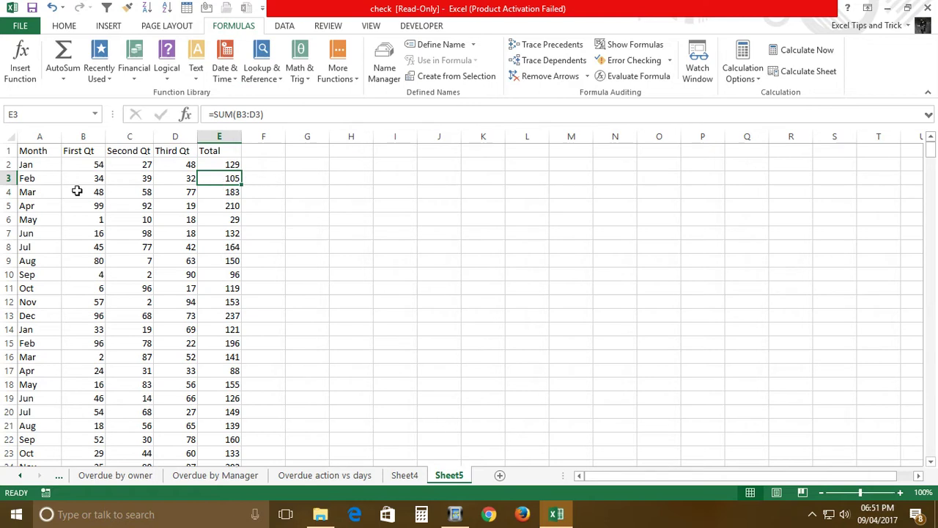
{"action": "left_click", "coordinate": [40, 153]}
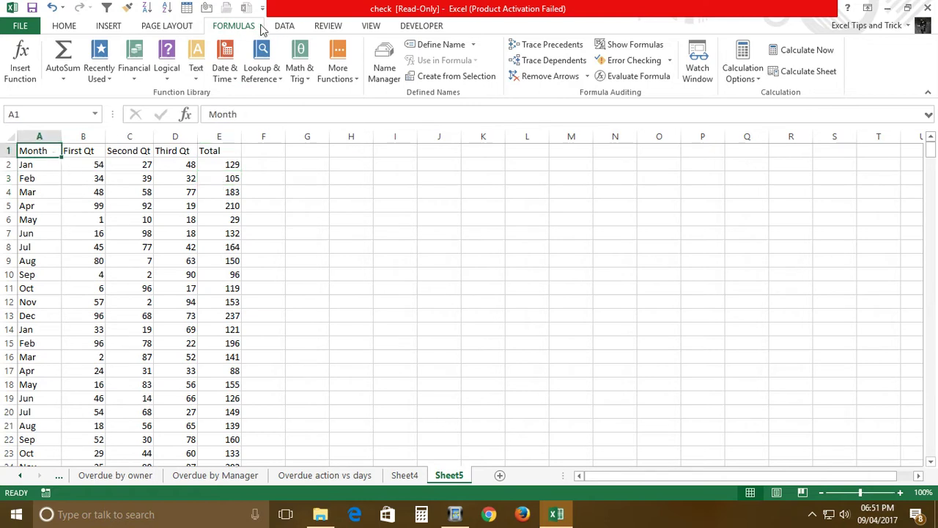
{"action": "left_click", "coordinate": [286, 29]}
{"action": "left_click", "coordinate": [364, 59]}
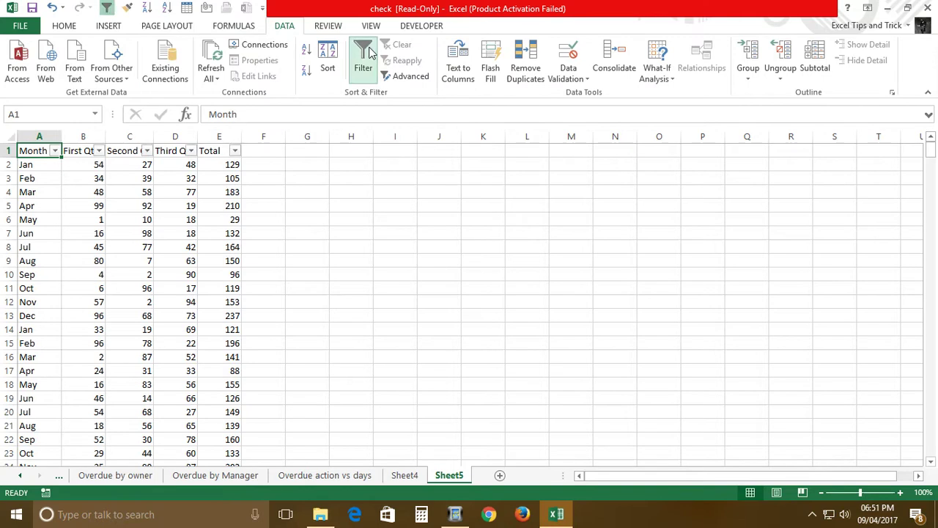
{"action": "left_click", "coordinate": [55, 151]}
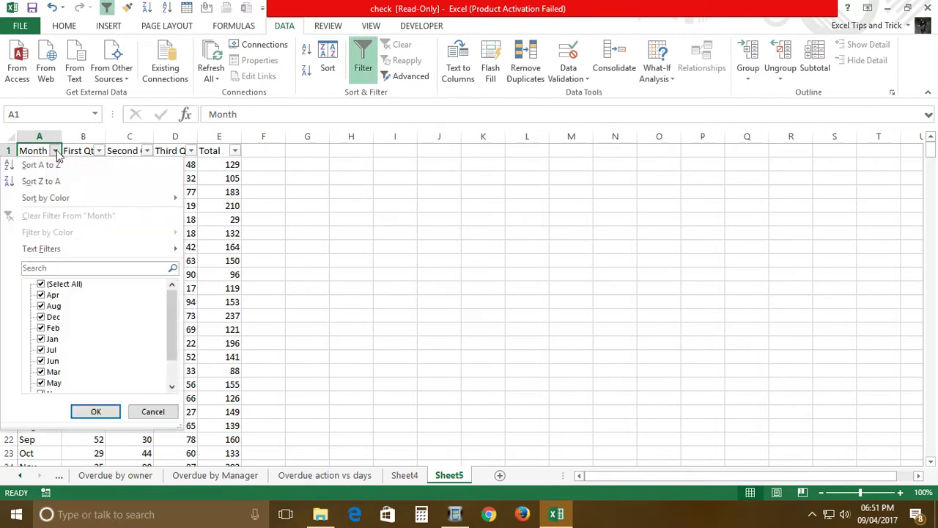
{"action": "left_click", "coordinate": [41, 284]}
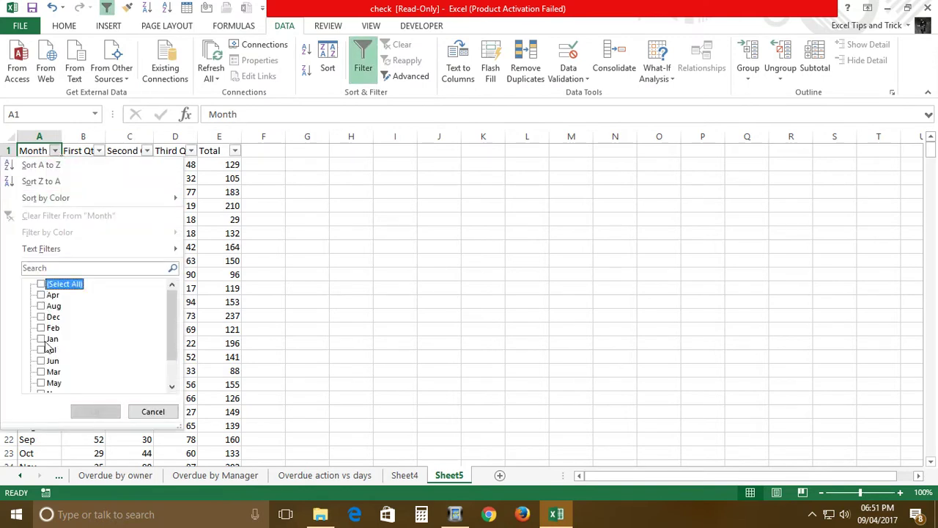
{"action": "left_click", "coordinate": [41, 339]}
{"action": "left_click", "coordinate": [96, 411]}
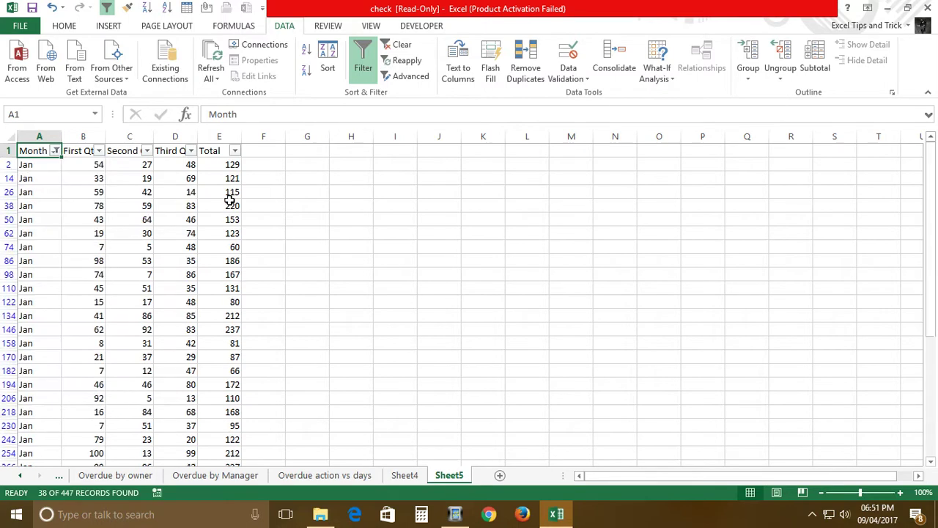
{"action": "left_click", "coordinate": [56, 150]}
{"action": "left_click", "coordinate": [42, 339]}
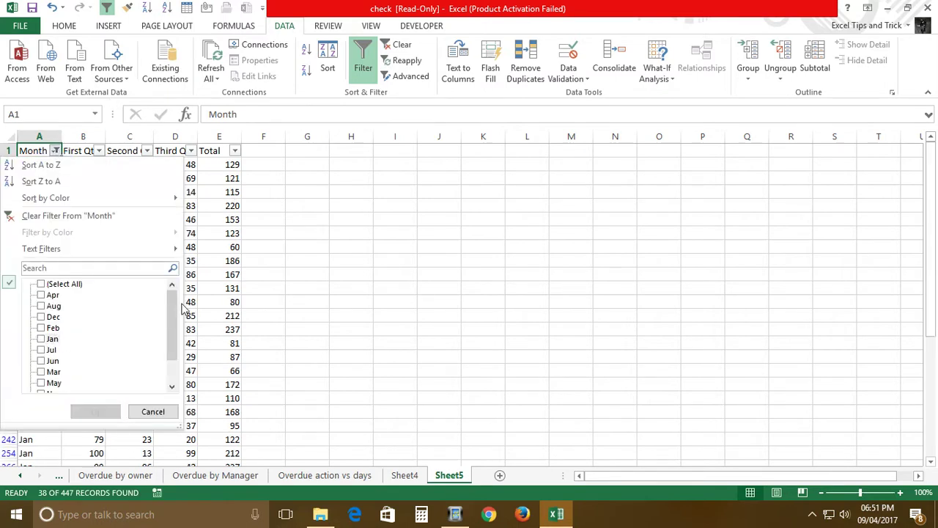
{"action": "left_click_drag", "start_coordinate": [171, 333], "coordinate": [171, 360]}
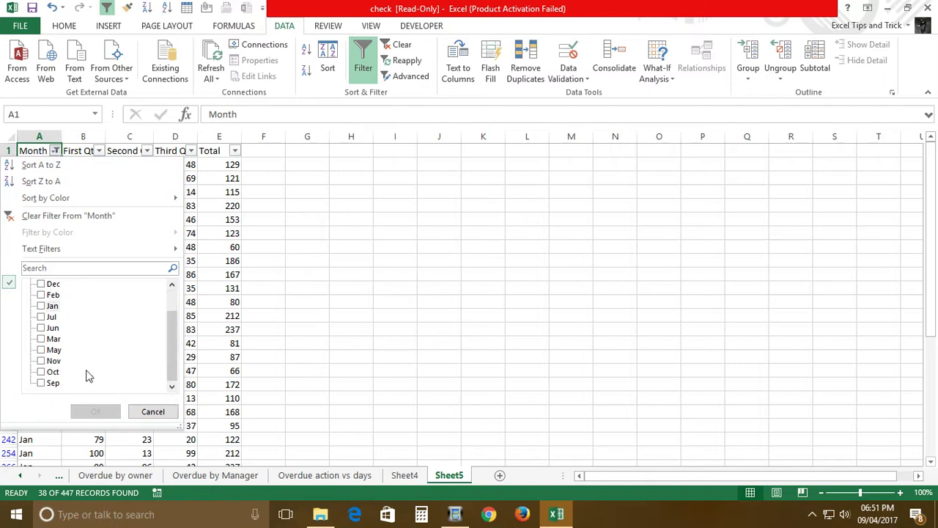
{"action": "left_click", "coordinate": [41, 372]}
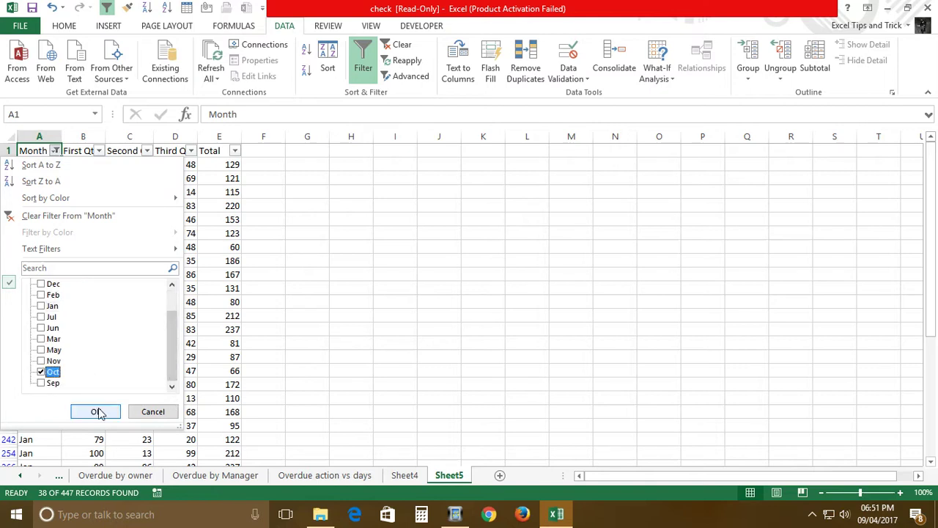
{"action": "left_click", "coordinate": [96, 411]}
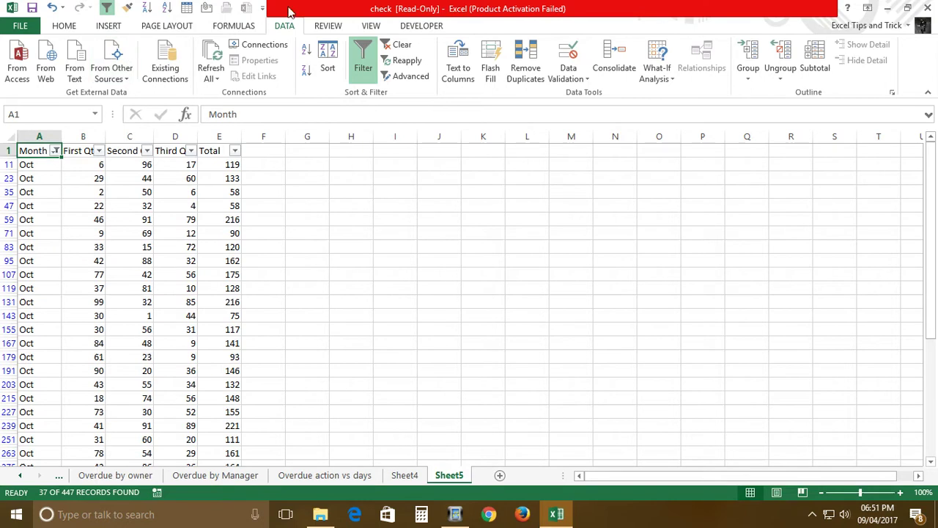
{"action": "left_click", "coordinate": [358, 53]}
{"action": "left_click", "coordinate": [358, 53]}
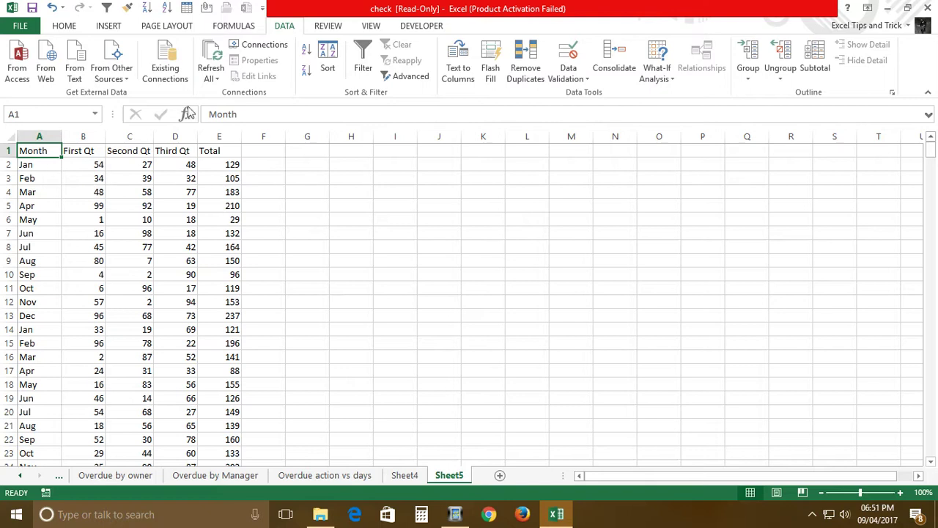
{"action": "left_click", "coordinate": [367, 55]}
{"action": "left_click", "coordinate": [55, 151]}
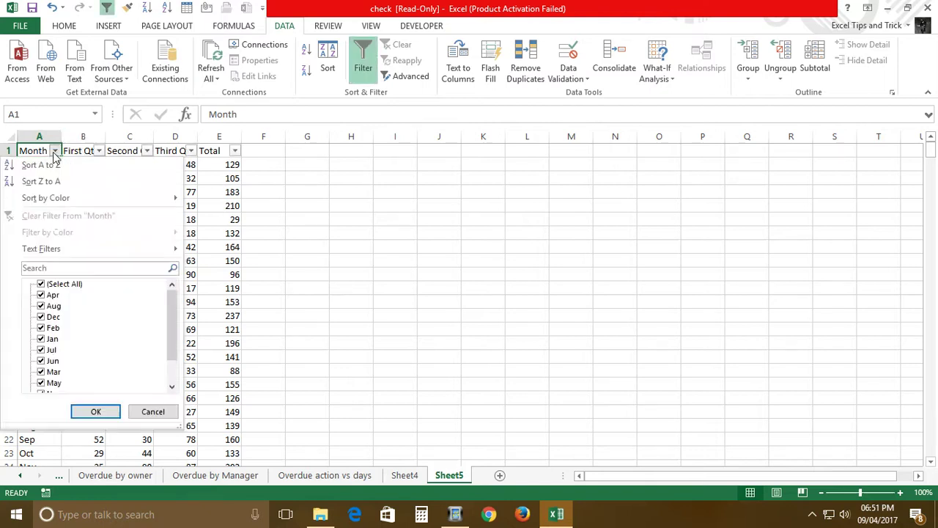
{"action": "left_click", "coordinate": [41, 285]}
{"action": "left_click", "coordinate": [41, 361]}
{"action": "left_click", "coordinate": [95, 411]}
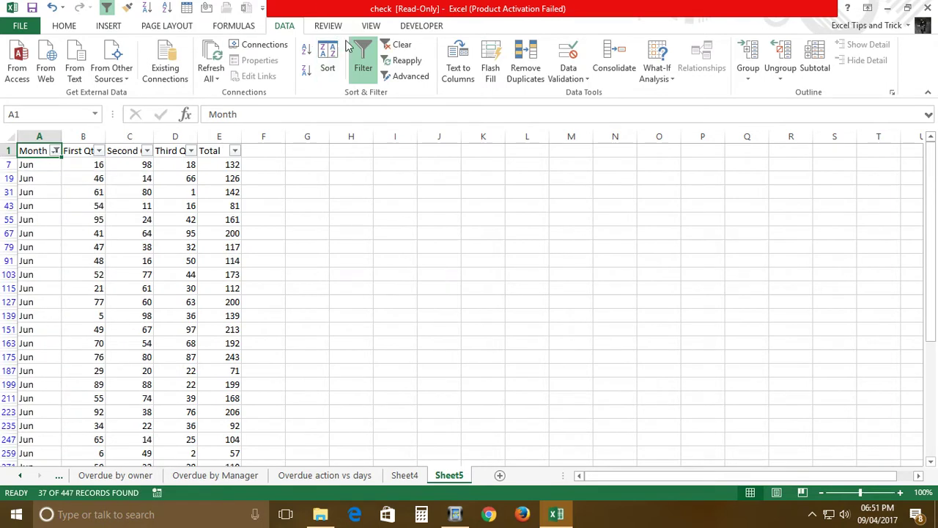
{"action": "left_click", "coordinate": [363, 58]}
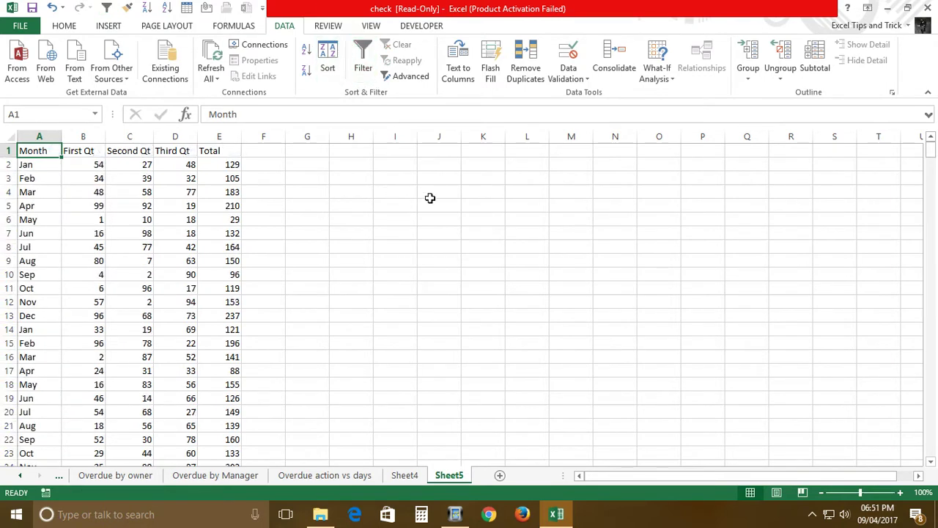
{"action": "left_click", "coordinate": [440, 235]}
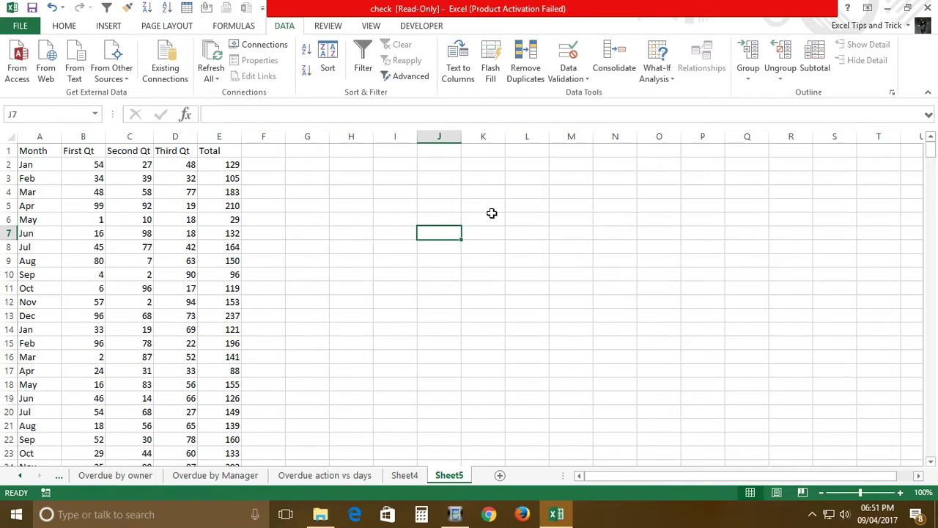
{"action": "left_click", "coordinate": [491, 208]}
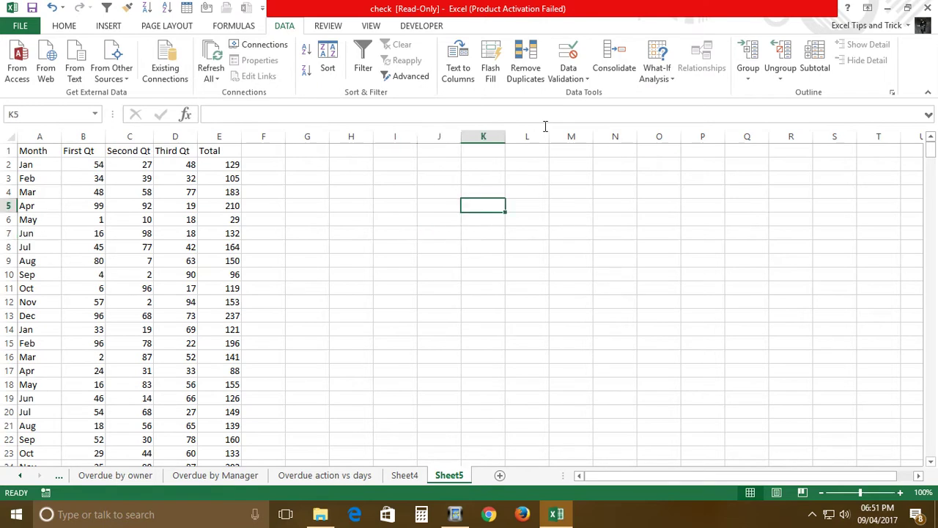
- Open View Code for Sheet5, resize the editor window, then close it
{"action": "right_click", "coordinate": [456, 478]}
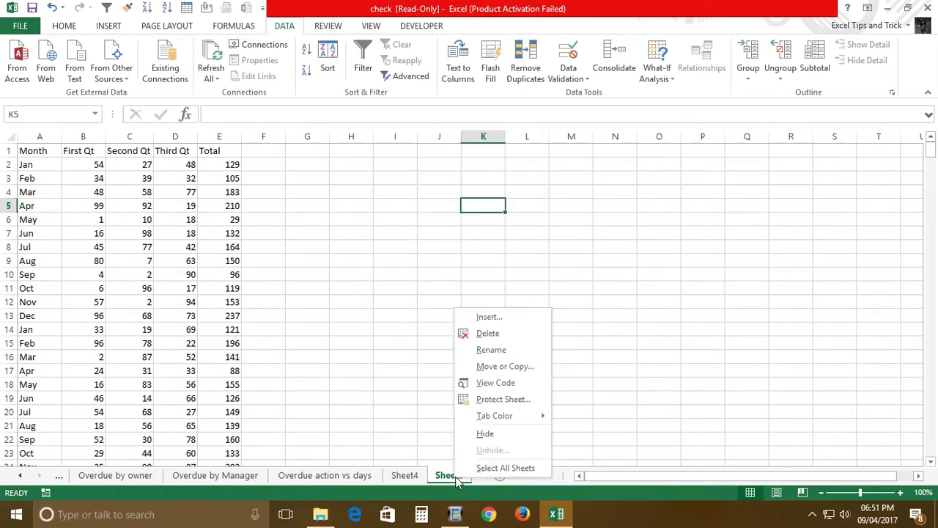
{"action": "left_click", "coordinate": [496, 387]}
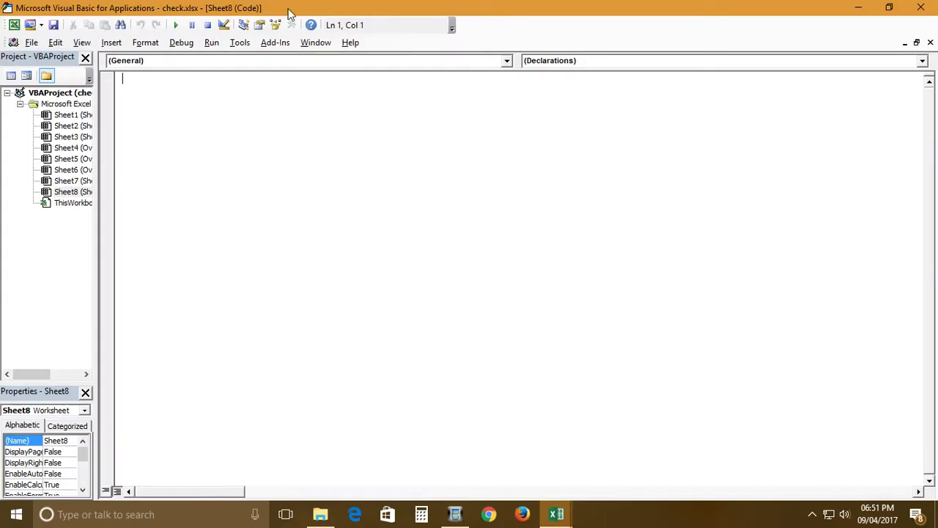
{"action": "double_click", "coordinate": [291, 6]}
{"action": "left_click_drag", "start_coordinate": [798, 32], "coordinate": [438, 86]}
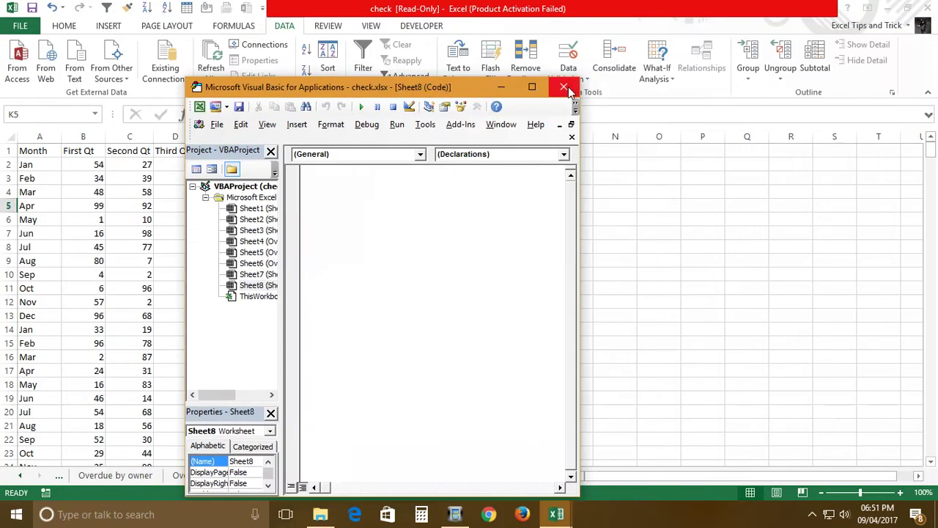
{"action": "left_click", "coordinate": [565, 88]}
- Reopen the Visual Basic editor with Alt+F11, widen it, and show the Insert menu
{"action": "left_click", "coordinate": [357, 186]}
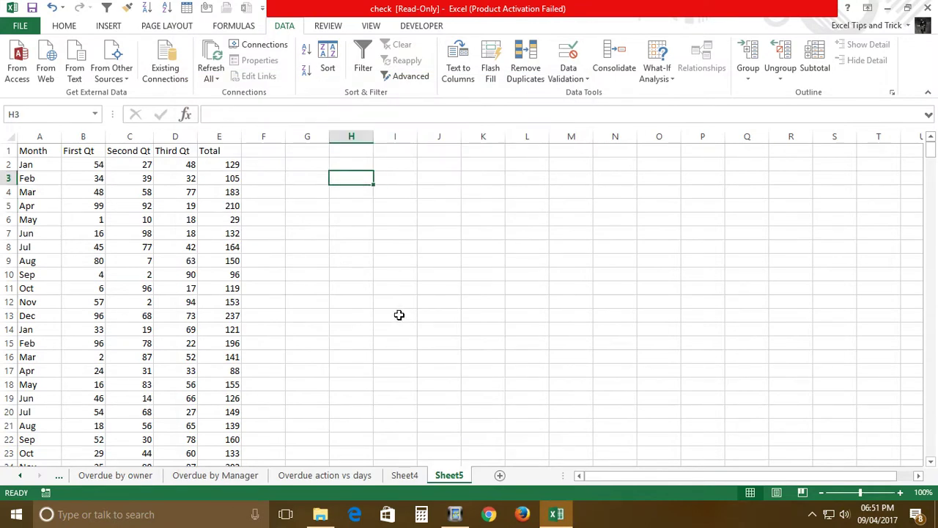
{"action": "left_click", "coordinate": [400, 315]}
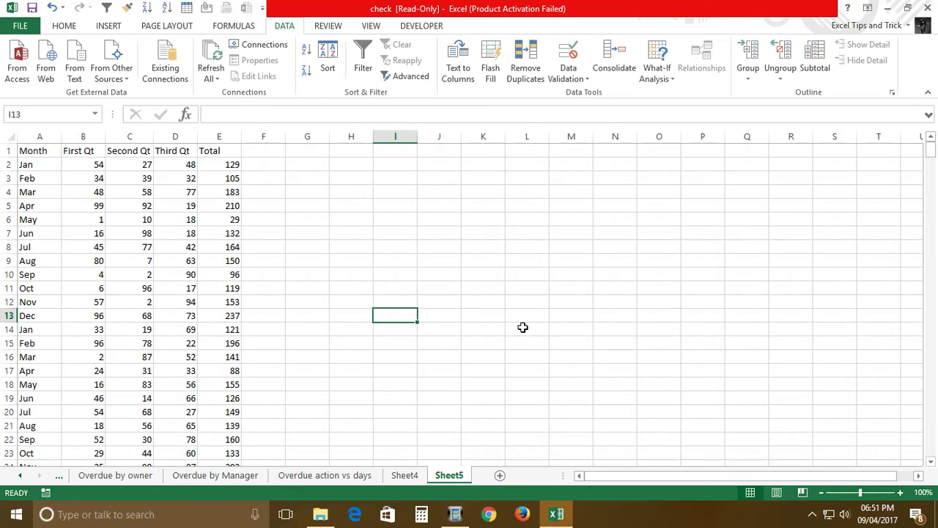
{"action": "key", "text": "alt+F11"}
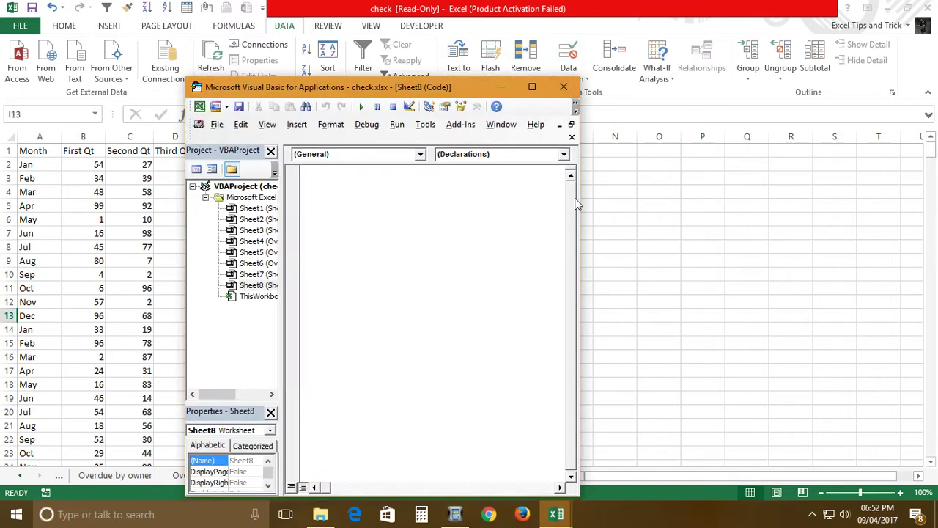
{"action": "left_click_drag", "start_coordinate": [588, 197], "coordinate": [826, 203]}
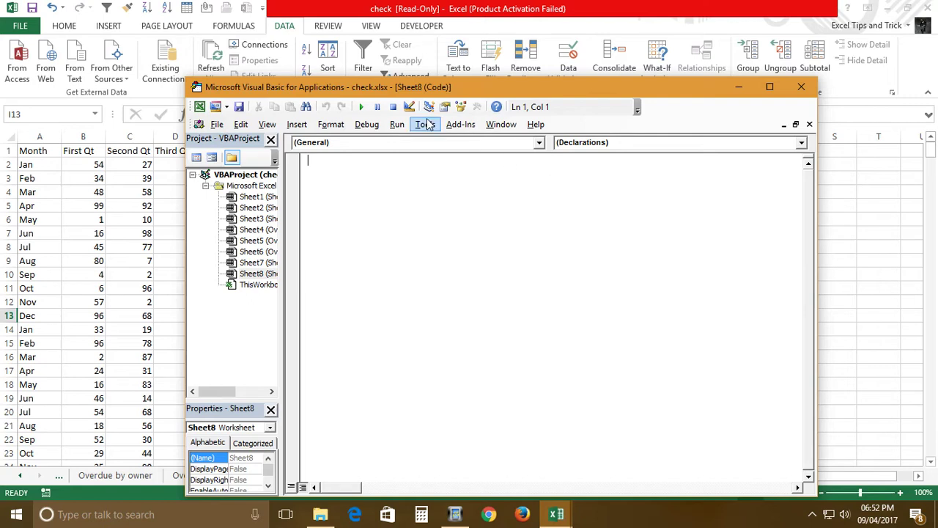
{"action": "left_click", "coordinate": [300, 127]}
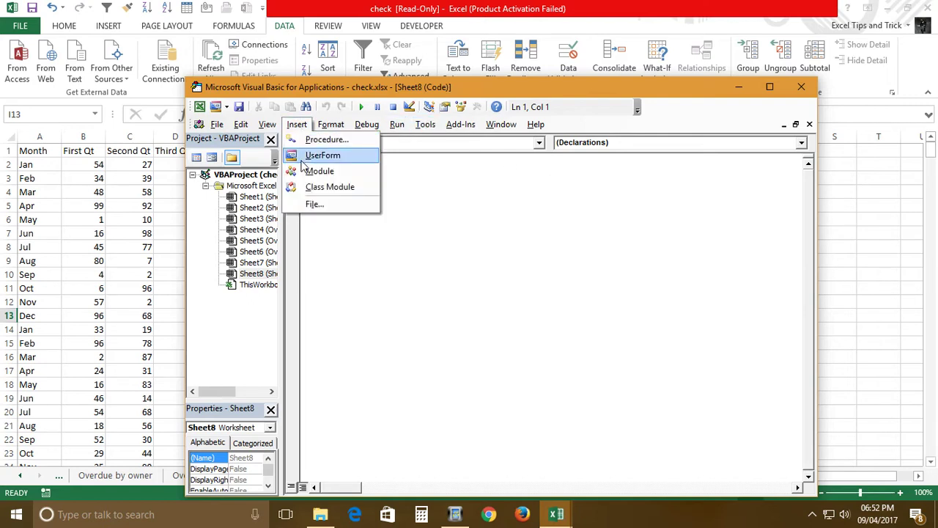
- Insert a new module and rename it from Module1 to Test in Properties
{"action": "left_click", "coordinate": [317, 173]}
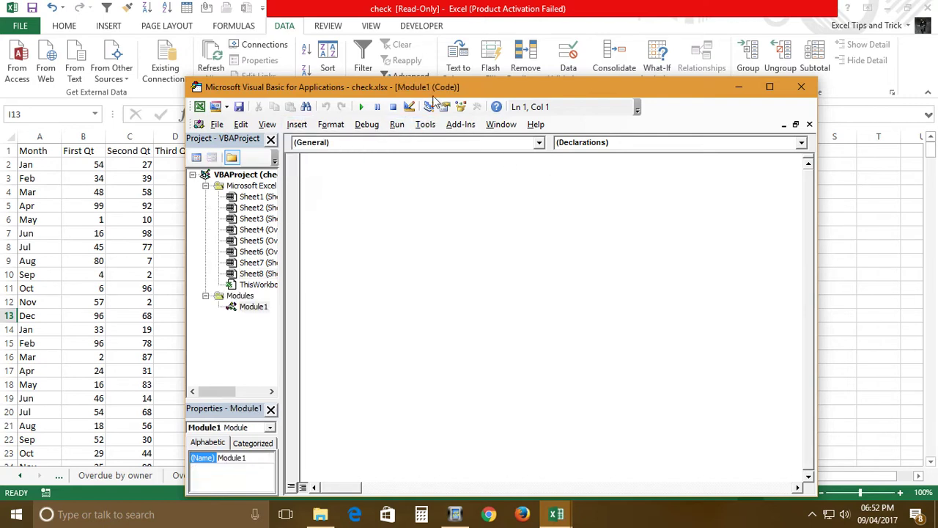
{"action": "left_click_drag", "start_coordinate": [392, 89], "coordinate": [566, 94]}
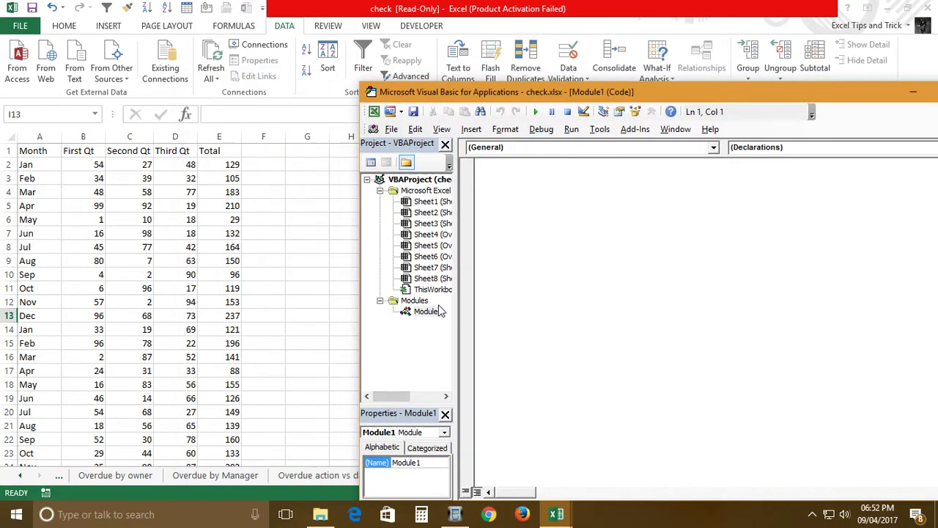
{"action": "left_click", "coordinate": [423, 467]}
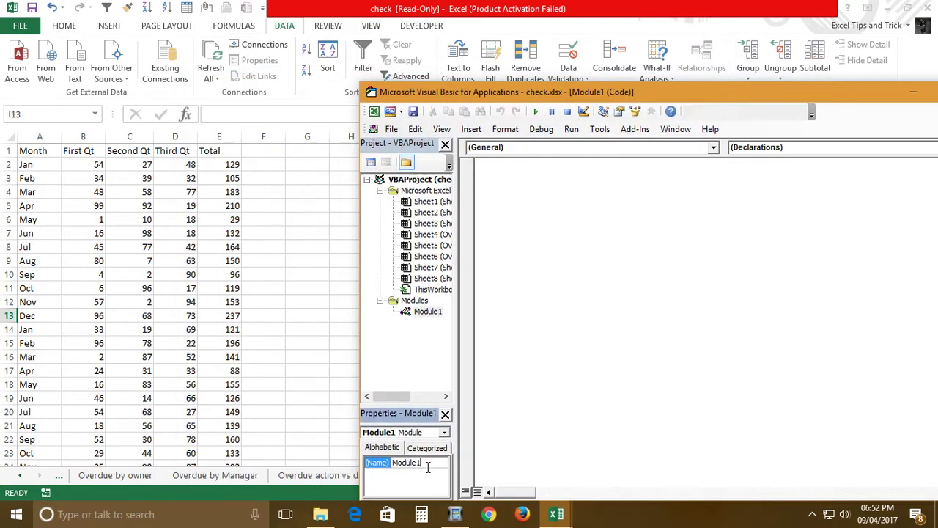
{"action": "left_click_drag", "start_coordinate": [451, 470], "coordinate": [391, 467]}
{"action": "type", "text": "Test"}
{"action": "left_click", "coordinate": [562, 258]}
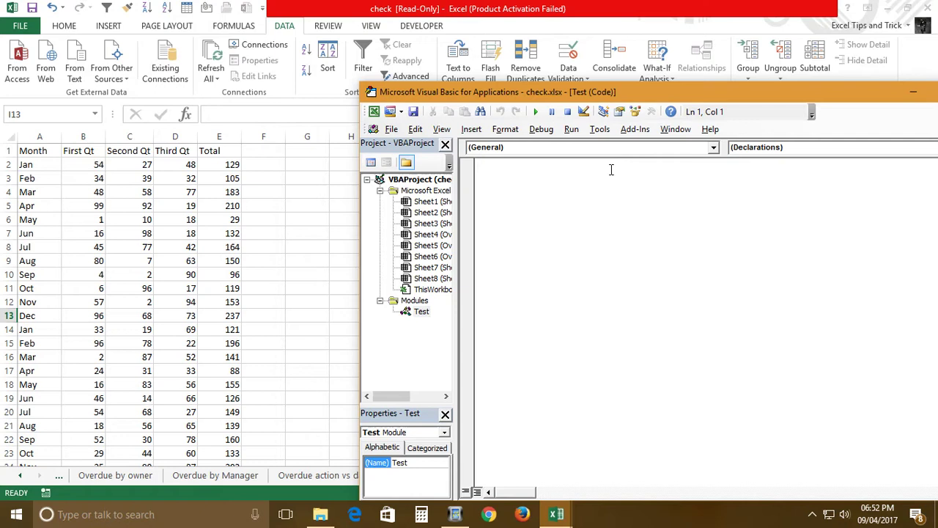
- Type Sub filter_test() to create the procedure and put the cursor inside it
{"action": "type", "text": "sub "}
{"action": "type", "text": "filter "}
{"action": "type", "text": "test"}
{"action": "type", "text": "()"}
{"action": "key", "text": "Return"}
{"action": "key", "text": "Return"}
{"action": "key", "text": "Return"}
{"action": "key", "text": "Return"}
{"action": "key", "text": "Up"}
{"action": "key", "text": "Up"}
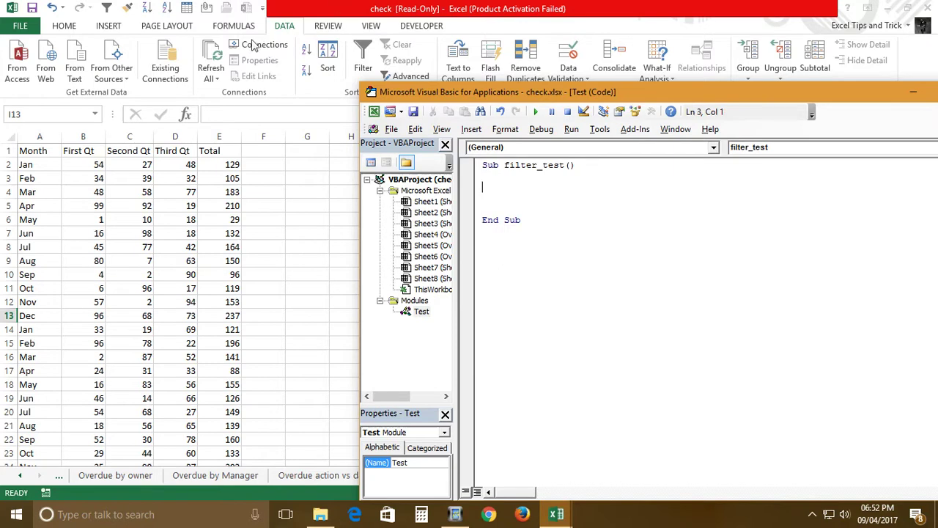
- Jump to the last and first data rows on the worksheet to find where the table ends
{"action": "left_click", "coordinate": [46, 154]}
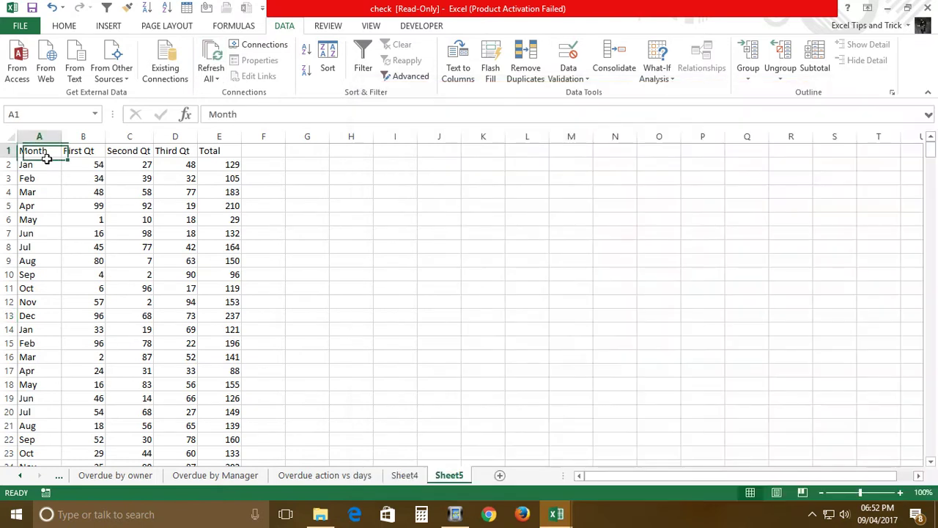
{"action": "key", "text": "ctrl+Down"}
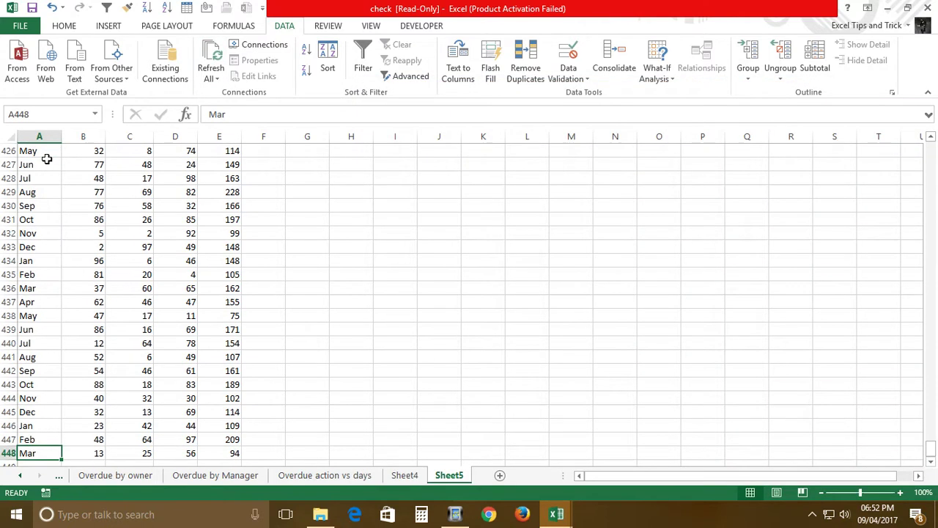
{"action": "key", "text": "ctrl+Up"}
{"action": "key", "text": "ctrl+Down"}
{"action": "key", "text": "ctrl+Up"}
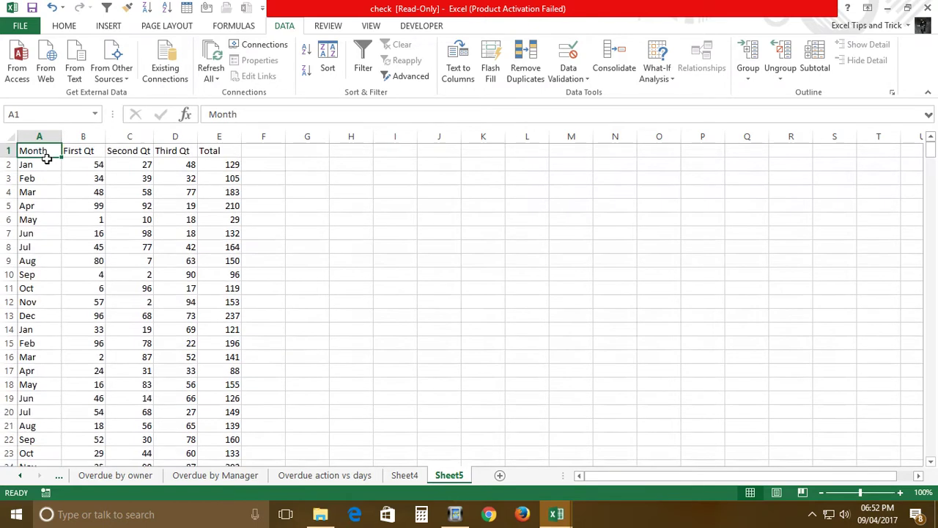
{"action": "key", "text": "Right"}
{"action": "key", "text": "Right"}
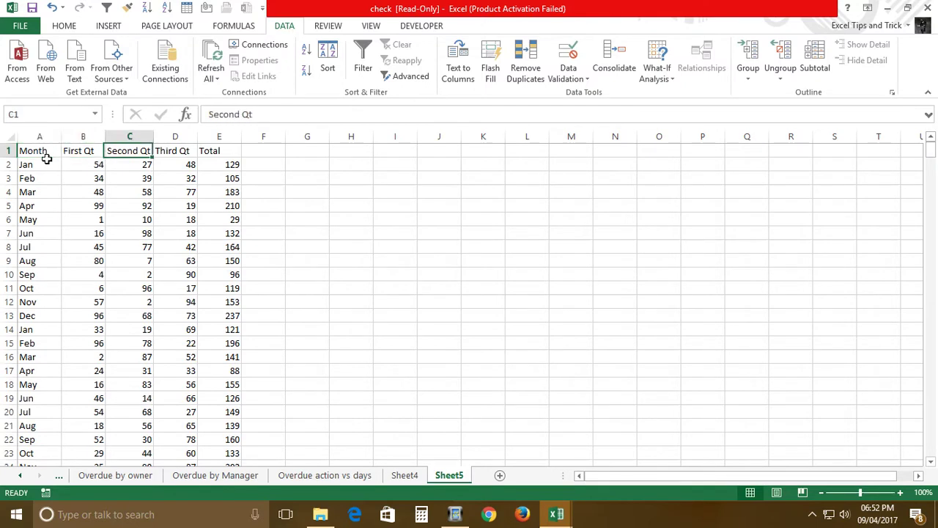
{"action": "key", "text": "alt+F11"}
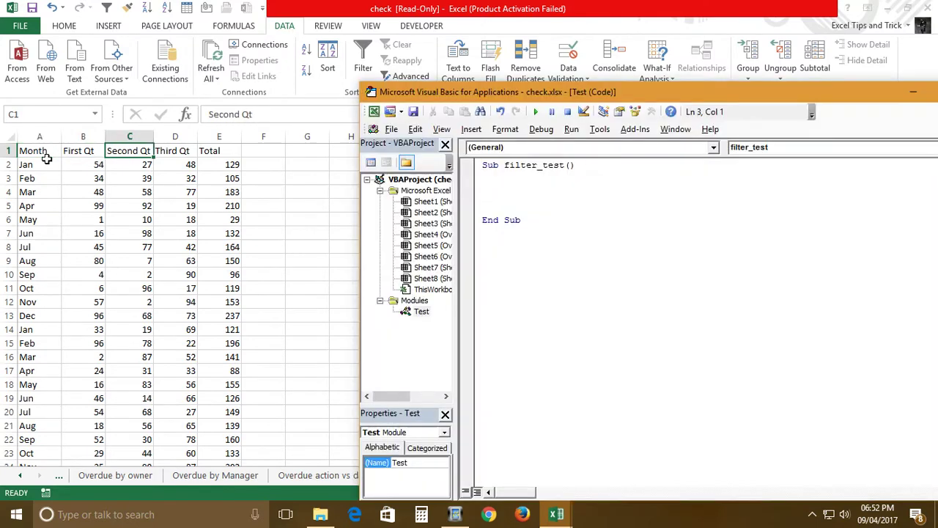
- Begin the range( statement, then confirm the table's last cell is E448
{"action": "type", "text": "range("}
{"action": "key", "text": "alt+F11"}
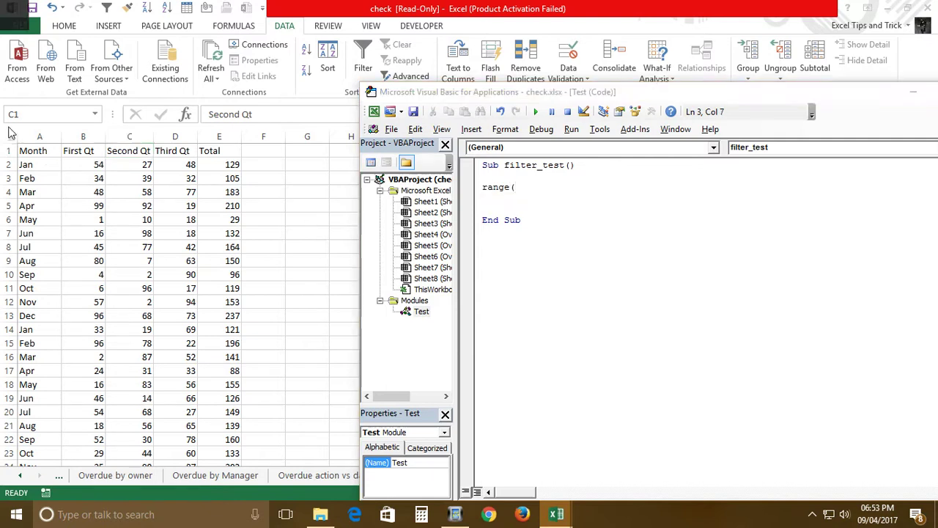
{"action": "left_click", "coordinate": [46, 150]}
{"action": "key", "text": "ctrl+Down"}
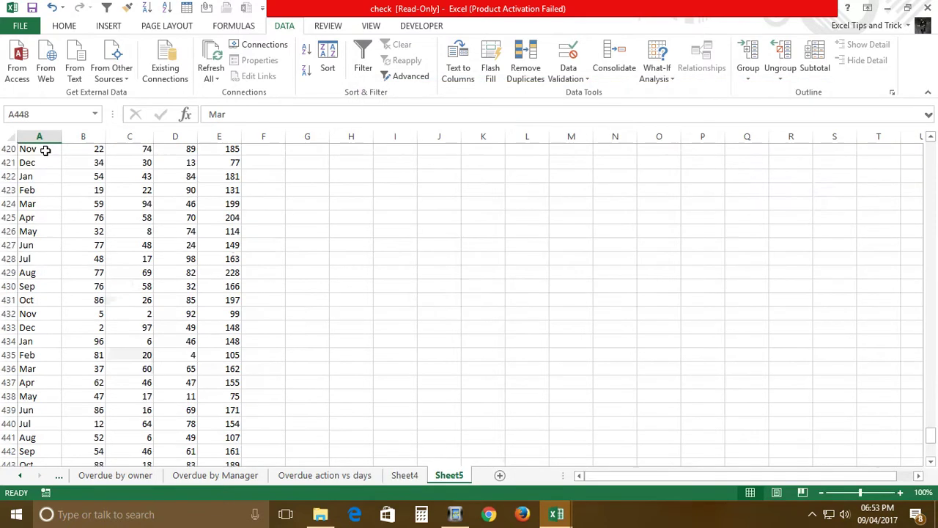
{"action": "key", "text": "Right"}
{"action": "key", "text": "Right"}
{"action": "key", "text": "Right"}
{"action": "key", "text": "Right"}
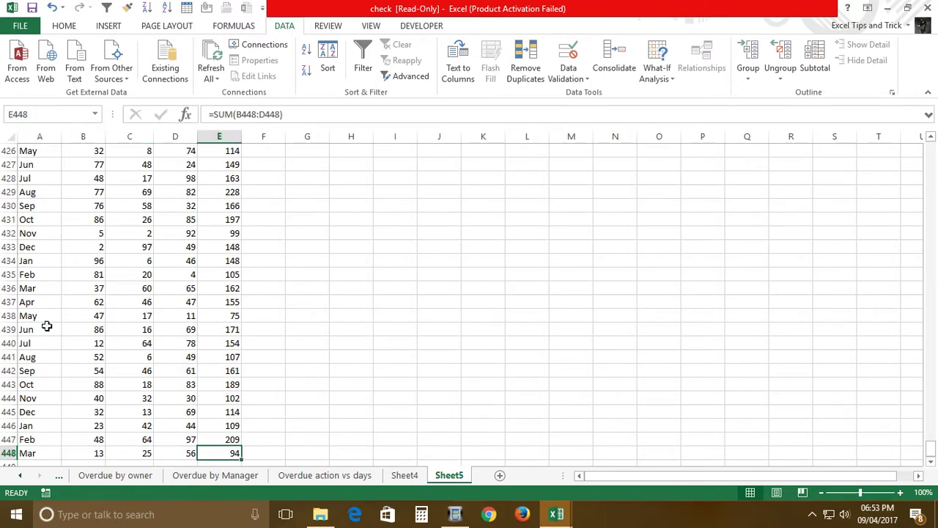
{"action": "key", "text": "alt+F11"}
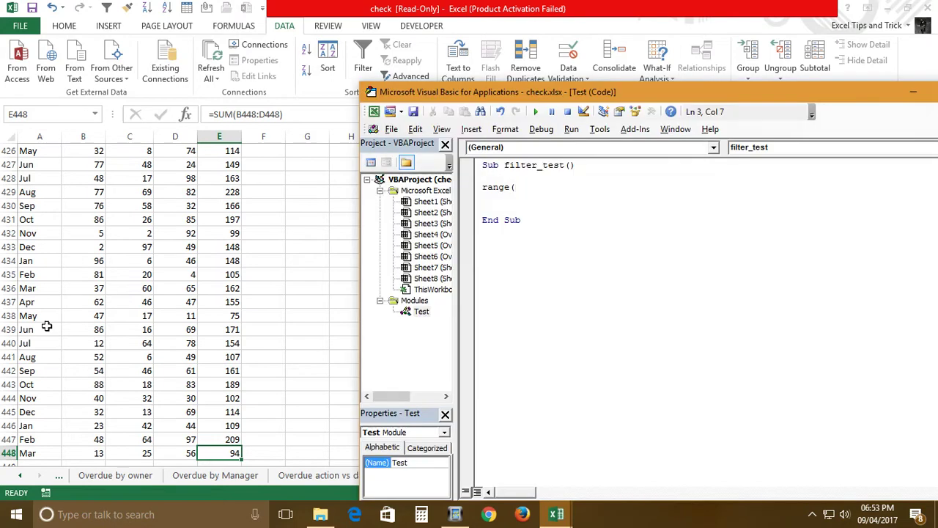
- Write range("A1:E448").AutoFilter Field: with IntelliSense completion, then return to the worksheet
{"action": "type", "text": "E"}
{"action": "key", "text": "BackSpace"}
{"action": "type", "text": "\""}
{"action": "type", "text": "E"}
{"action": "key", "text": "BackSpace"}
{"action": "type", "text": "A"}
{"action": "type", "text": "1:"}
{"action": "type", "text": "E448\")"}
{"action": "type", "text": "."}
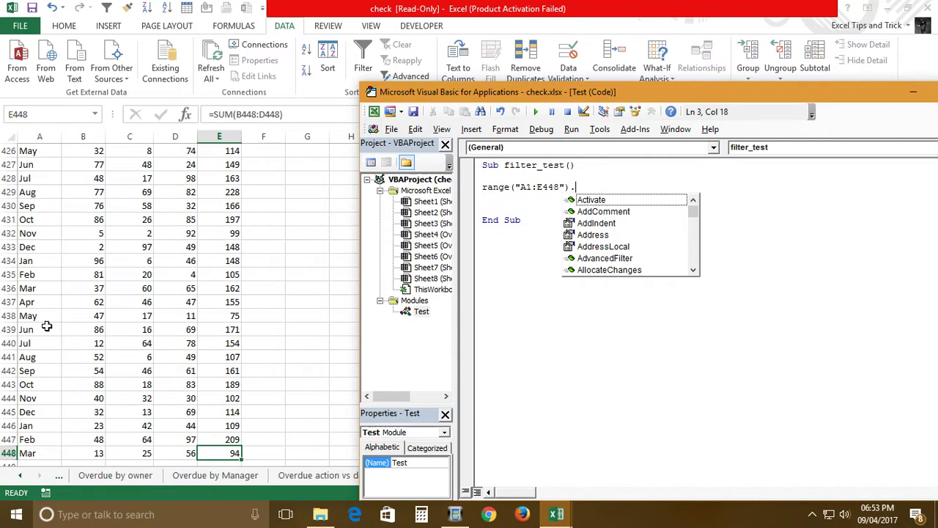
{"action": "type", "text": "auto"}
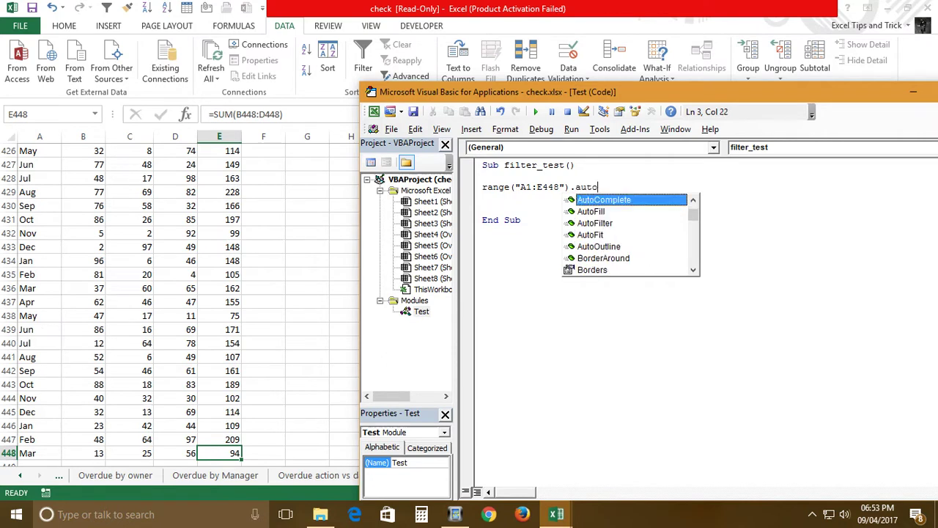
{"action": "key", "text": "Down"}
{"action": "key", "text": "Down"}
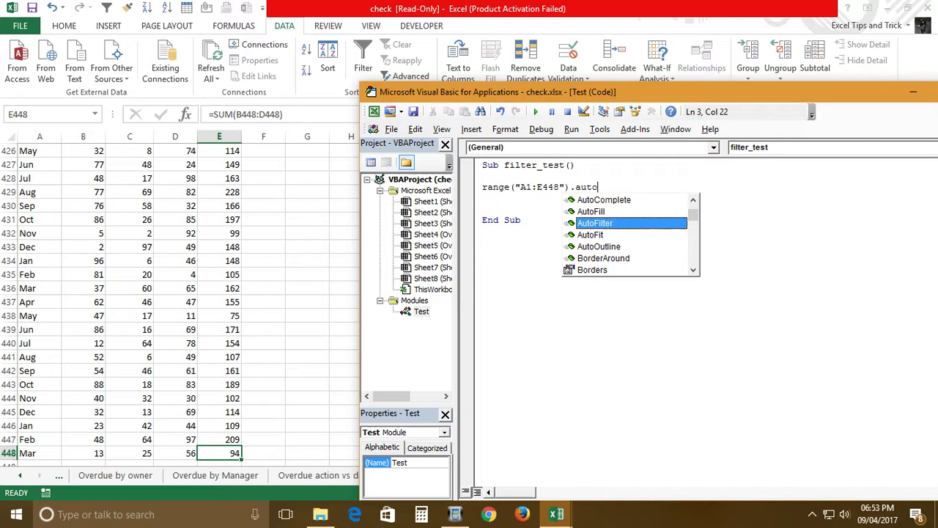
{"action": "key", "text": "Tab"}
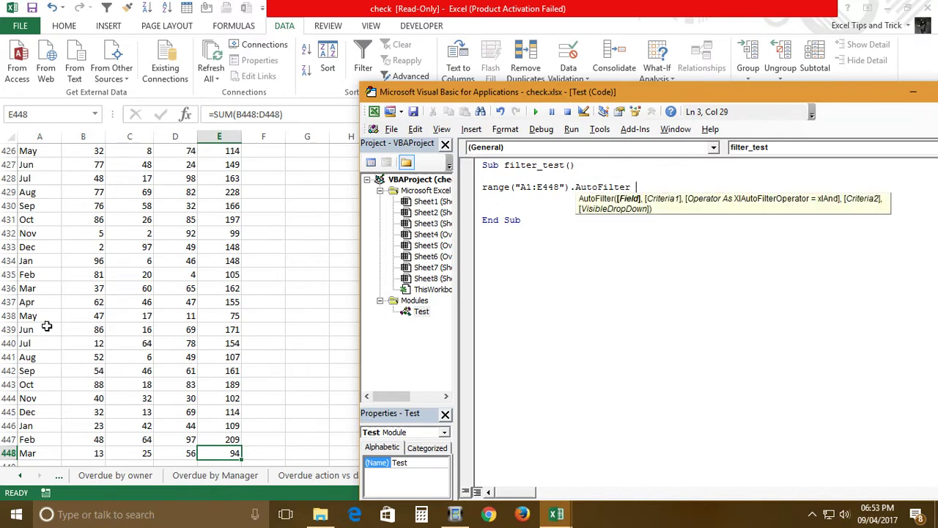
{"action": "type", "text": "Fi"}
{"action": "type", "text": "eld"}
{"action": "type", "text": ":"}
{"action": "left_click", "coordinate": [127, 233]}
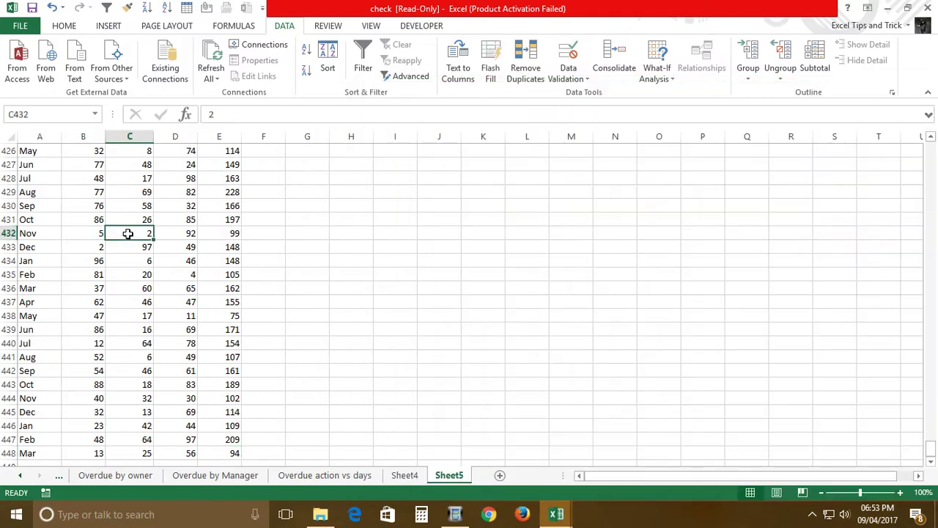
- Complete the line as Range("A1:E448").AutoFilter Field:=1, Criteria1:="Jan"
{"action": "key", "text": "ctrl+Home"}
{"action": "key", "text": "alt+F11"}
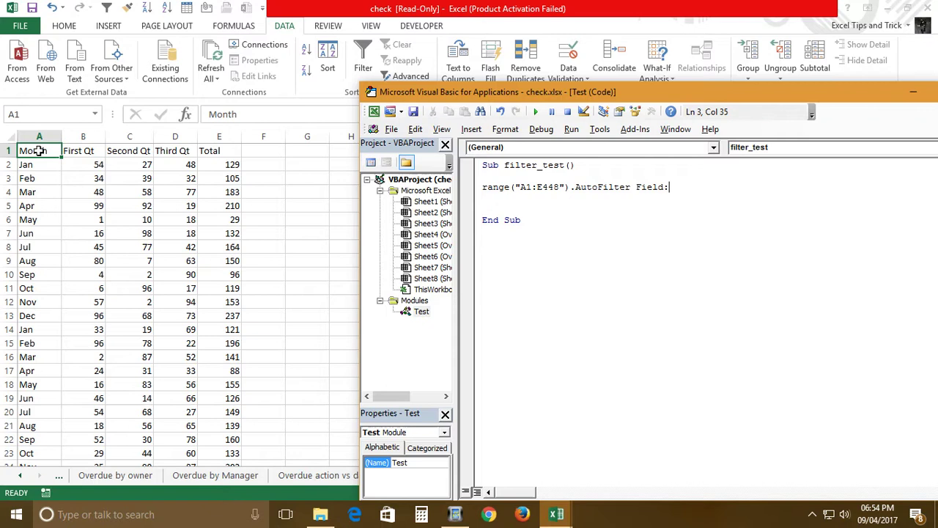
{"action": "type", "text": "=1"}
{"action": "type", "text": ","}
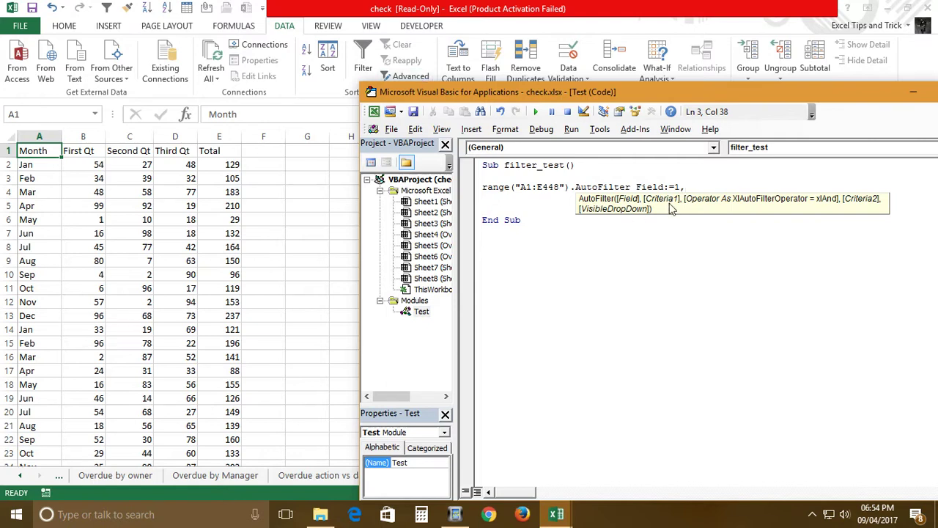
{"action": "type", "text": "criteria"}
{"action": "type", "text": "1"}
{"action": "type", "text": ":="}
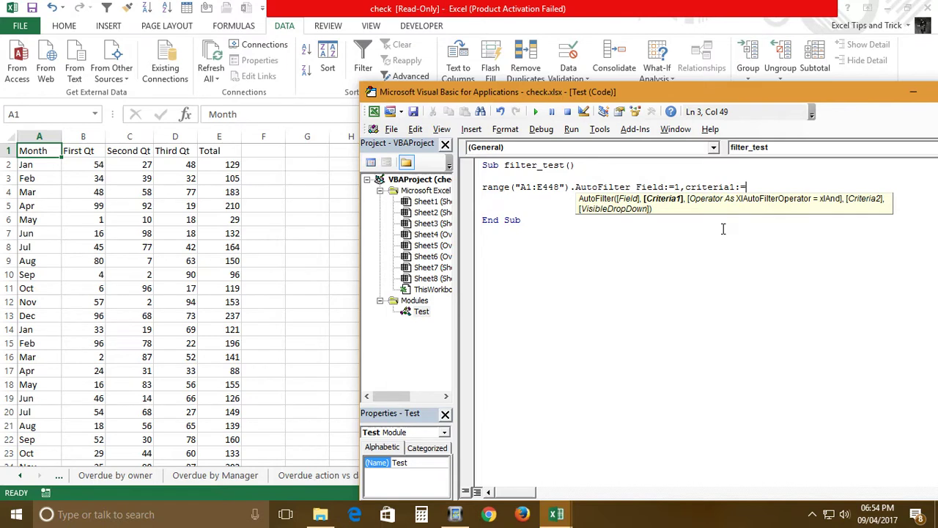
{"action": "type", "text": "\"J"}
{"action": "type", "text": "an\""}
{"action": "key", "text": "Return"}
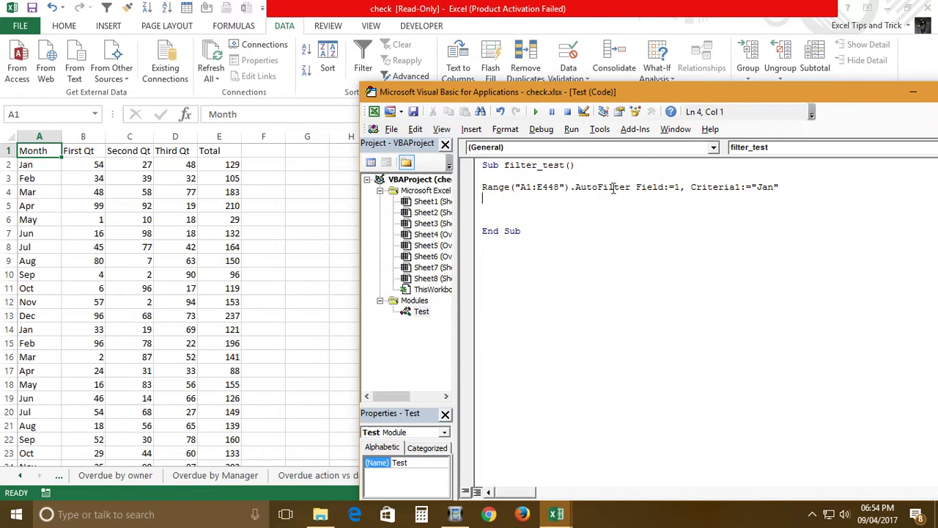
- Step through filter_test to filter for Jan, then change the criterion to "Feb"
{"action": "left_click", "coordinate": [522, 166]}
{"action": "key", "text": "F8"}
{"action": "key", "text": "F8"}
{"action": "key", "text": "F8"}
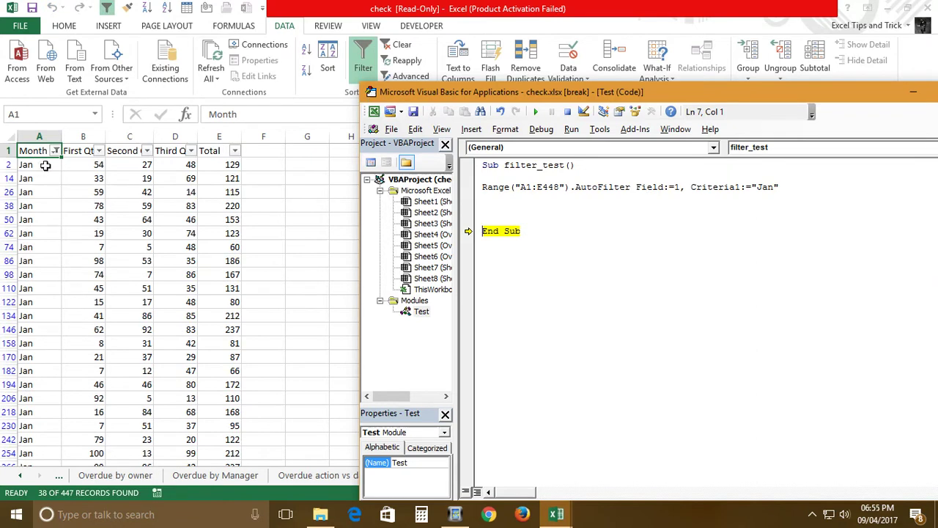
{"action": "left_click", "coordinate": [779, 190]}
{"action": "key", "text": "BackSpace"}
{"action": "key", "text": "BackSpace"}
{"action": "key", "text": "BackSpace"}
{"action": "type", "text": "Feb"}
{"action": "key", "text": "Down"}
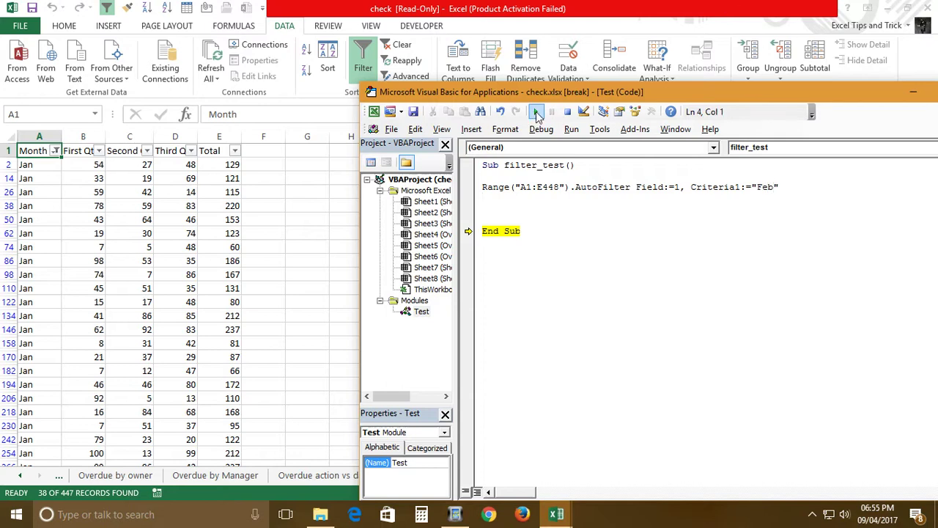
{"action": "left_click", "coordinate": [536, 112]}
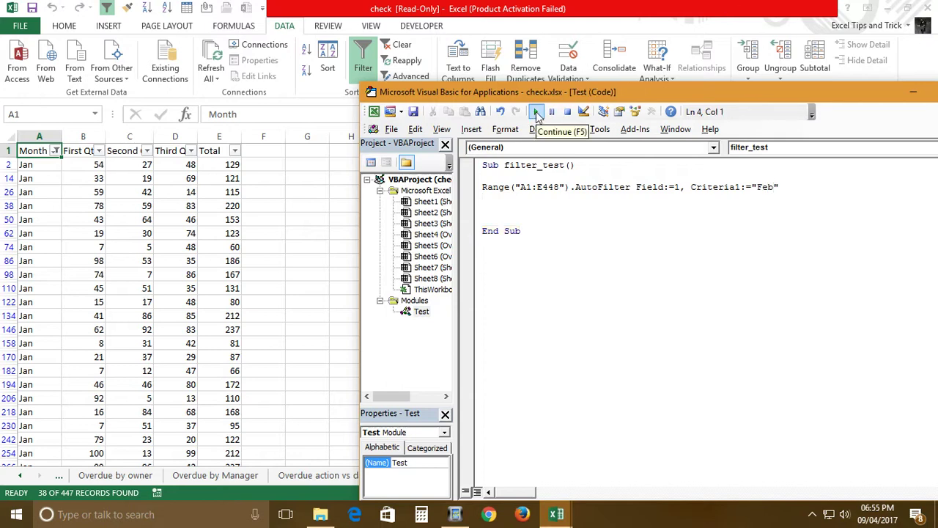
- Run the macro for Feb, then switch the criterion to "Dec" and run it again
{"action": "left_click", "coordinate": [516, 166]}
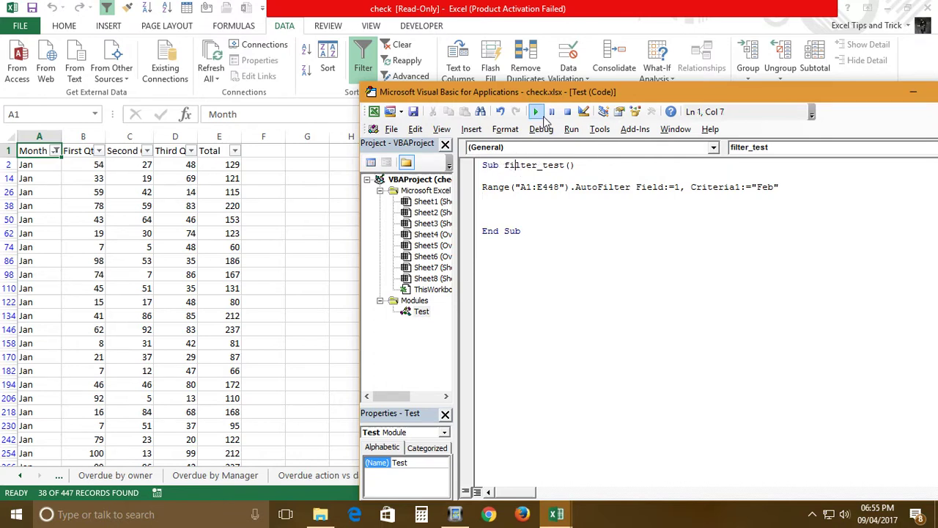
{"action": "left_click", "coordinate": [537, 112]}
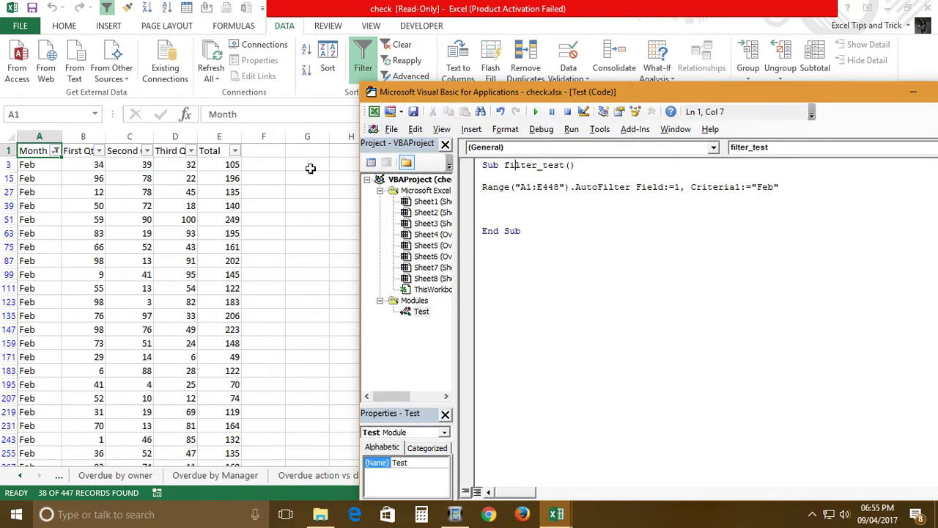
{"action": "left_click", "coordinate": [780, 192]}
{"action": "key", "text": "BackSpace"}
{"action": "key", "text": "BackSpace"}
{"action": "key", "text": "BackSpace"}
{"action": "type", "text": "Dec"}
{"action": "key", "text": "F8"}
{"action": "key", "text": "F8"}
{"action": "key", "text": "F8"}
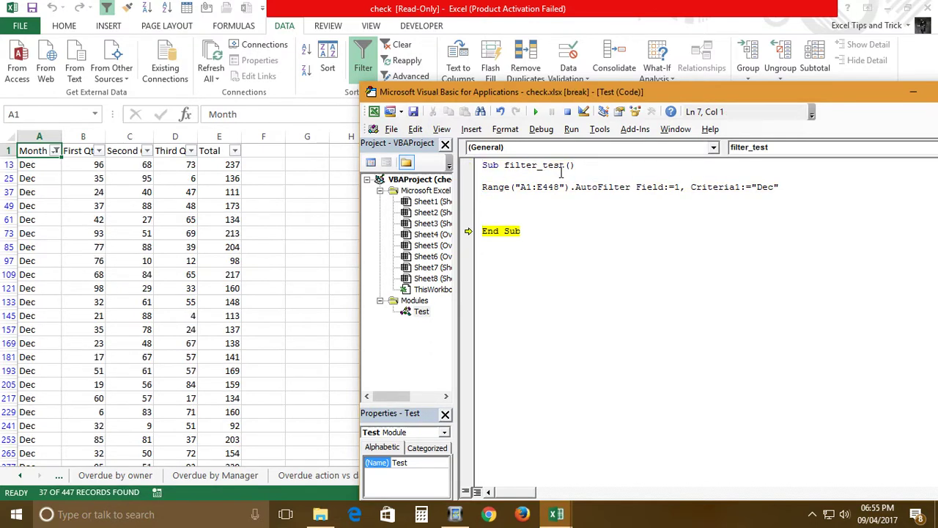
{"action": "left_click", "coordinate": [538, 113]}
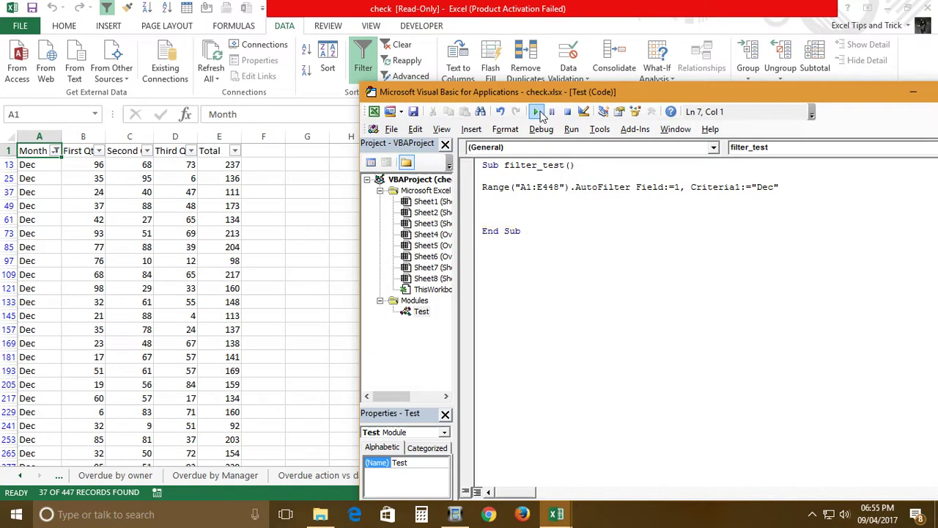
{"action": "left_click", "coordinate": [80, 150]}
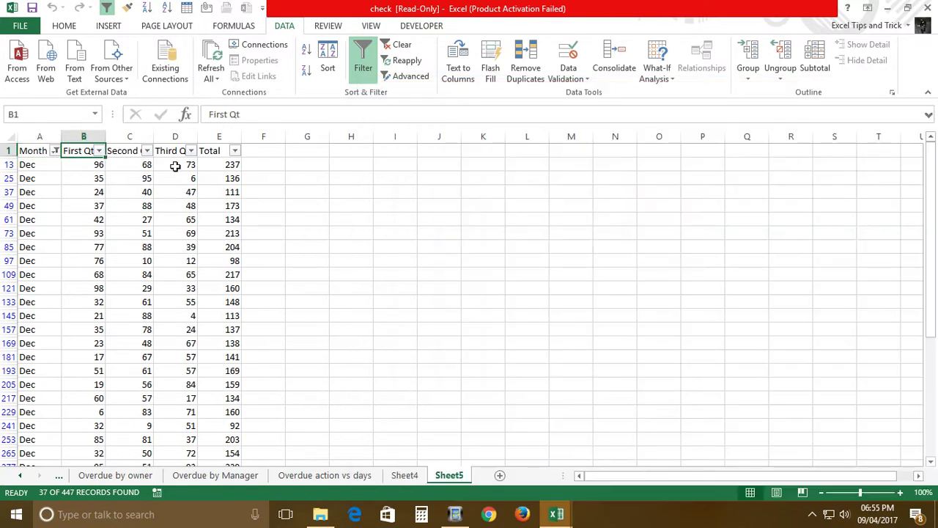
- Clear the filter and change the macro's criterion from "Dec" to "Sep"
{"action": "left_click", "coordinate": [371, 48]}
{"action": "key", "text": "alt+F11"}
{"action": "left_click", "coordinate": [780, 187]}
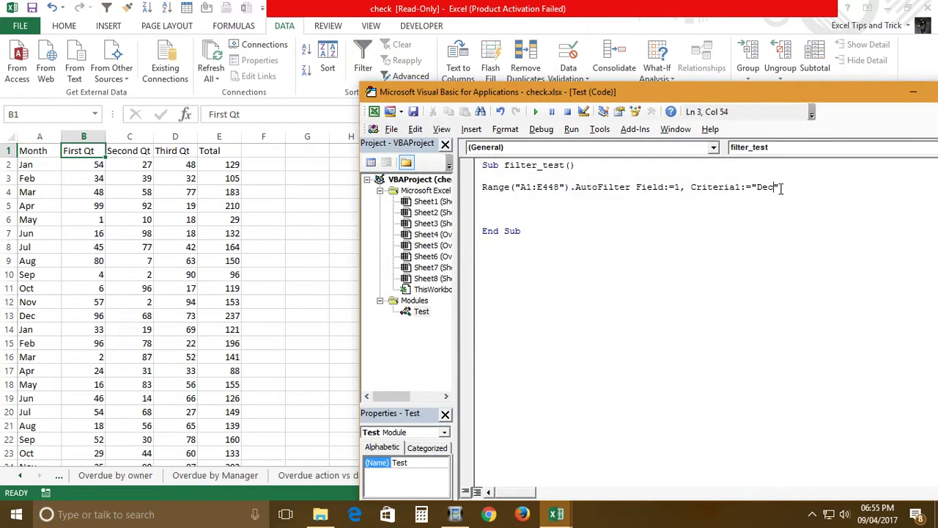
{"action": "key", "text": "BackSpace"}
{"action": "key", "text": "BackSpace"}
{"action": "key", "text": "BackSpace"}
{"action": "type", "text": "Sep"}
- Run filter_test to show only the 37 September rows
{"action": "left_click", "coordinate": [495, 167]}
{"action": "left_click", "coordinate": [538, 112]}
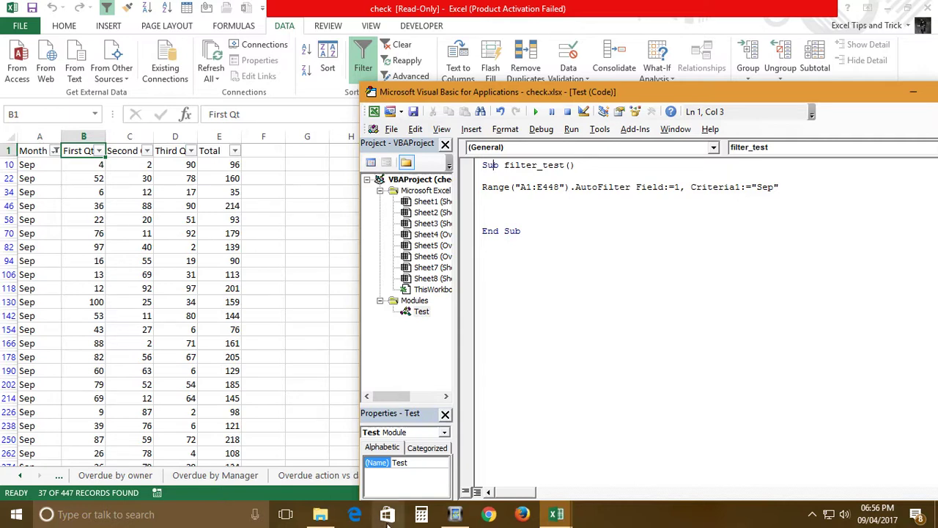
{"action": "left_click", "coordinate": [454, 514]}
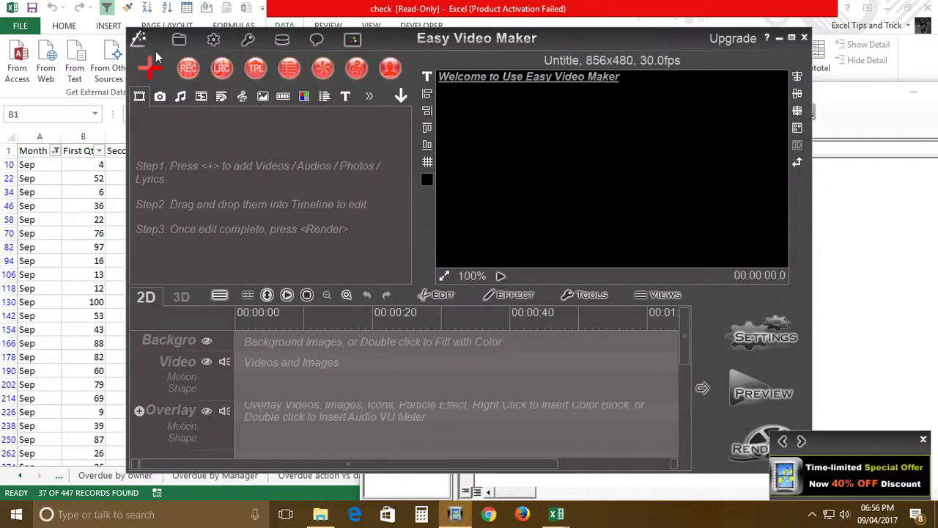